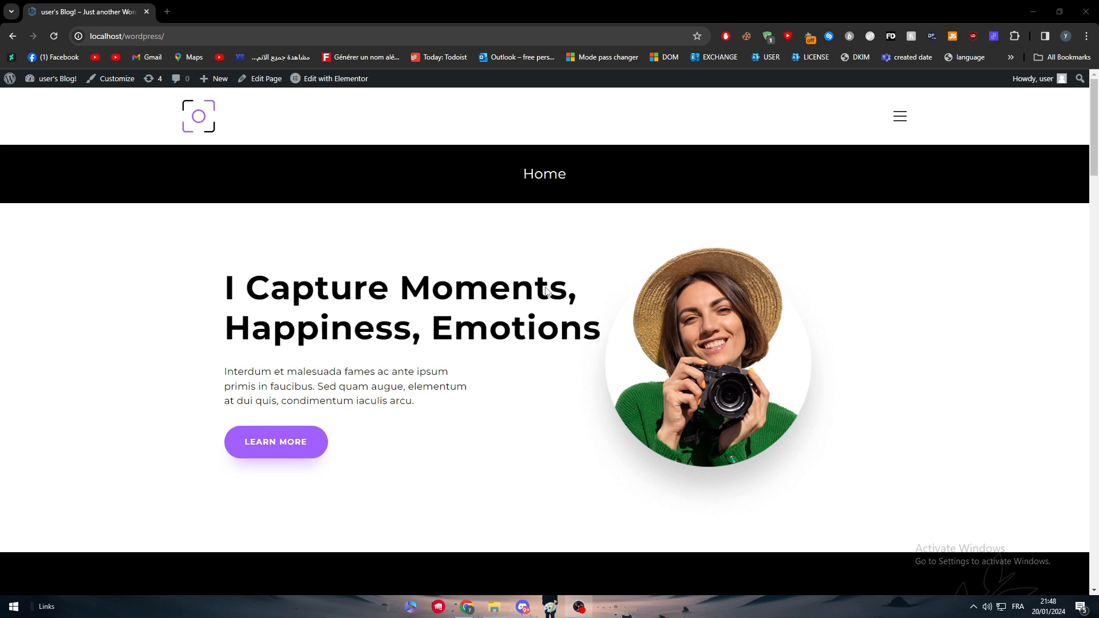
Step: Review the site's homepage from the header title down through its lower sections and return to the start
left_click_drag(571, 177, 504, 177)
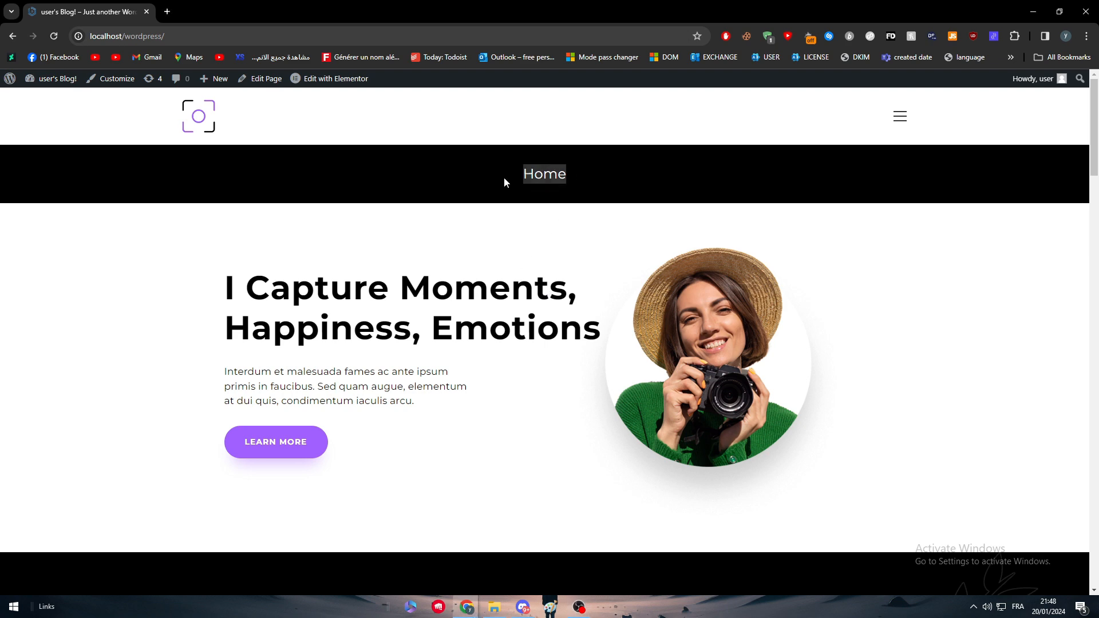
left_click(504, 177)
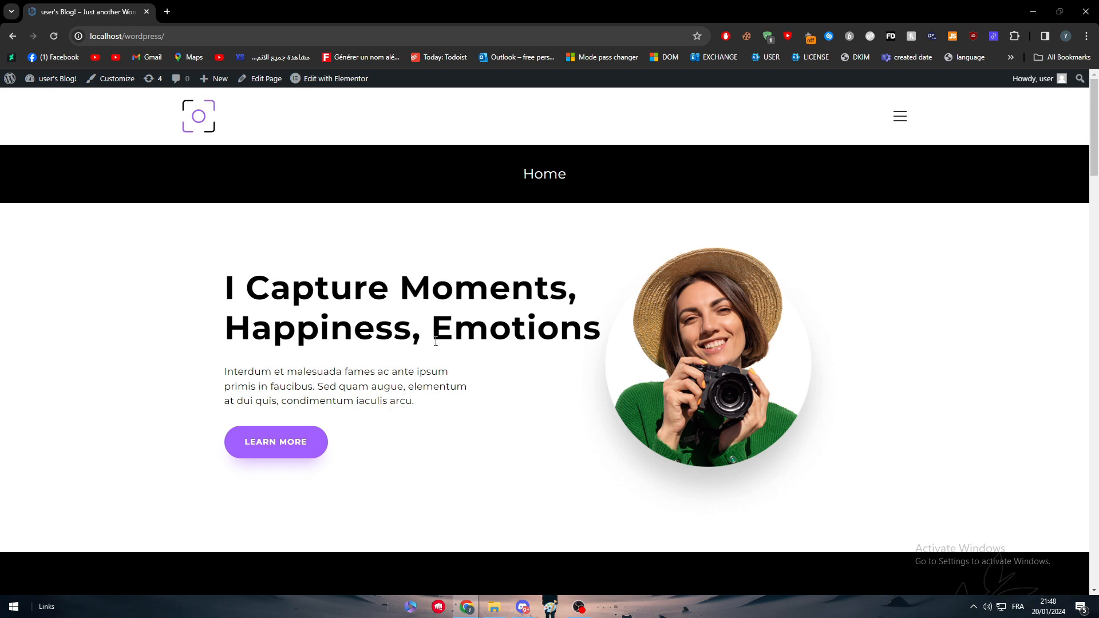
scroll(332, 304, "down", 9)
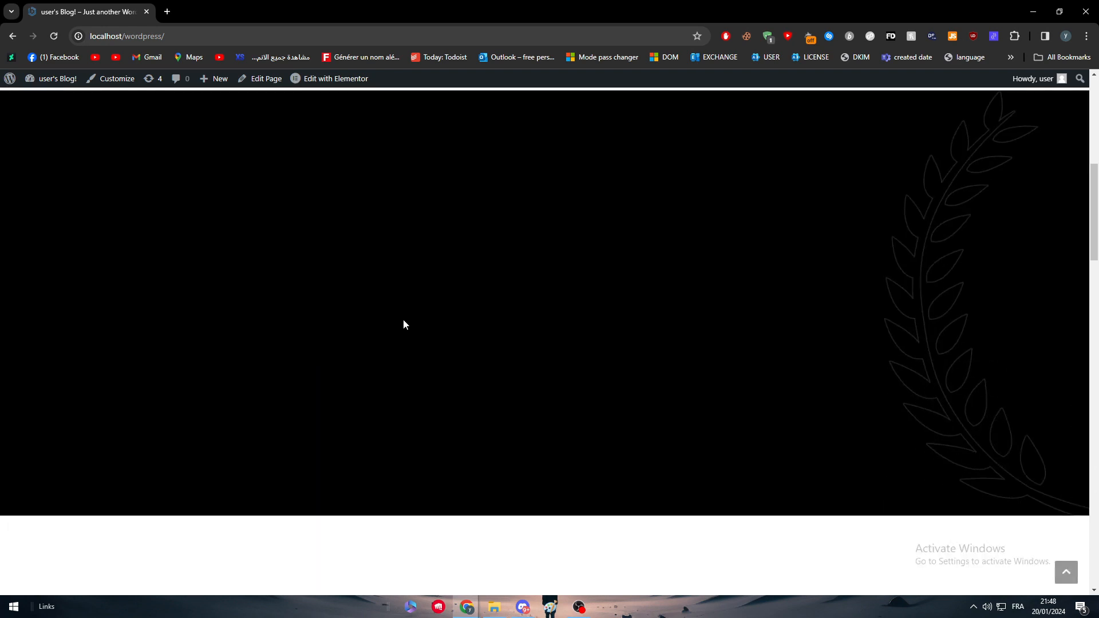
scroll(401, 313, "down", 8)
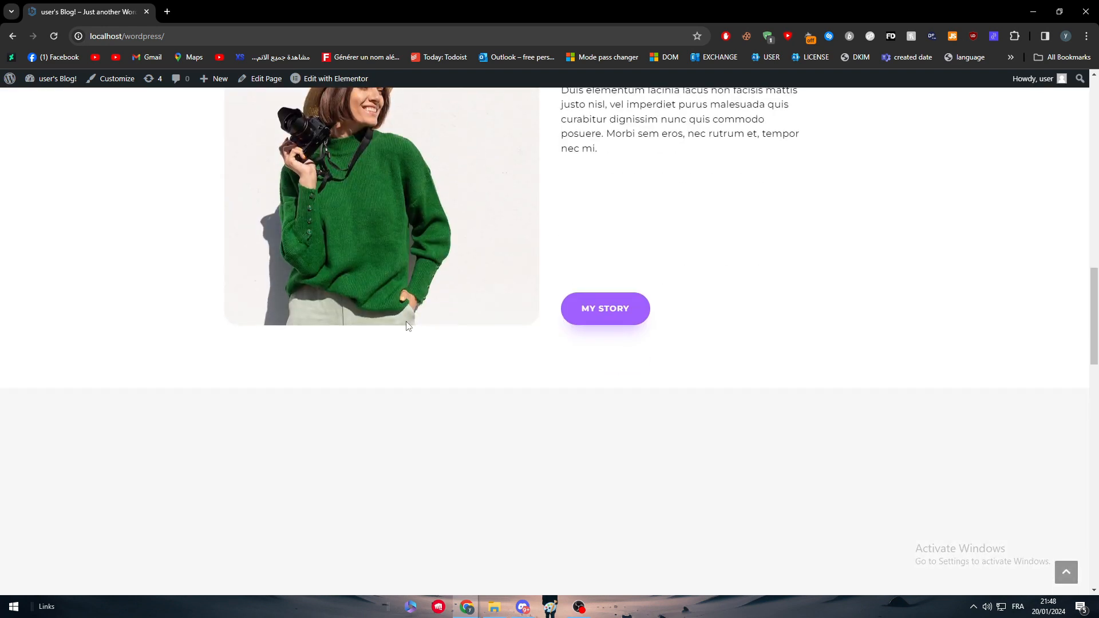
scroll(384, 322, "down", 5)
left_click_drag(1094, 362, 1098, 112)
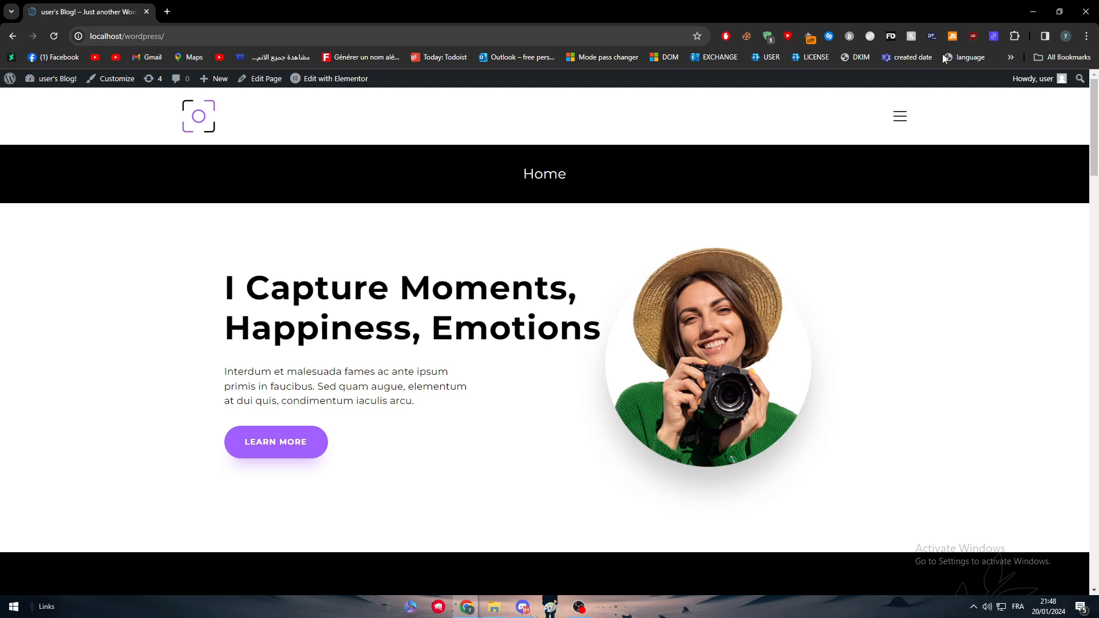
Step: Open and close the site's full-screen navigation menu to examine how the header menu behaves
left_click(900, 116)
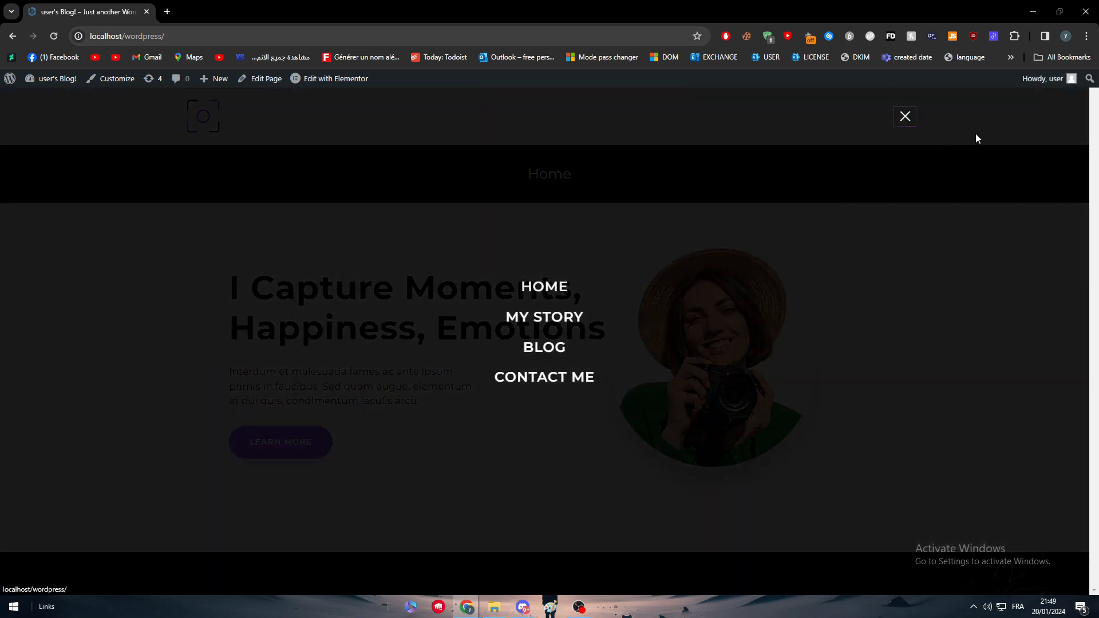
left_click(904, 116)
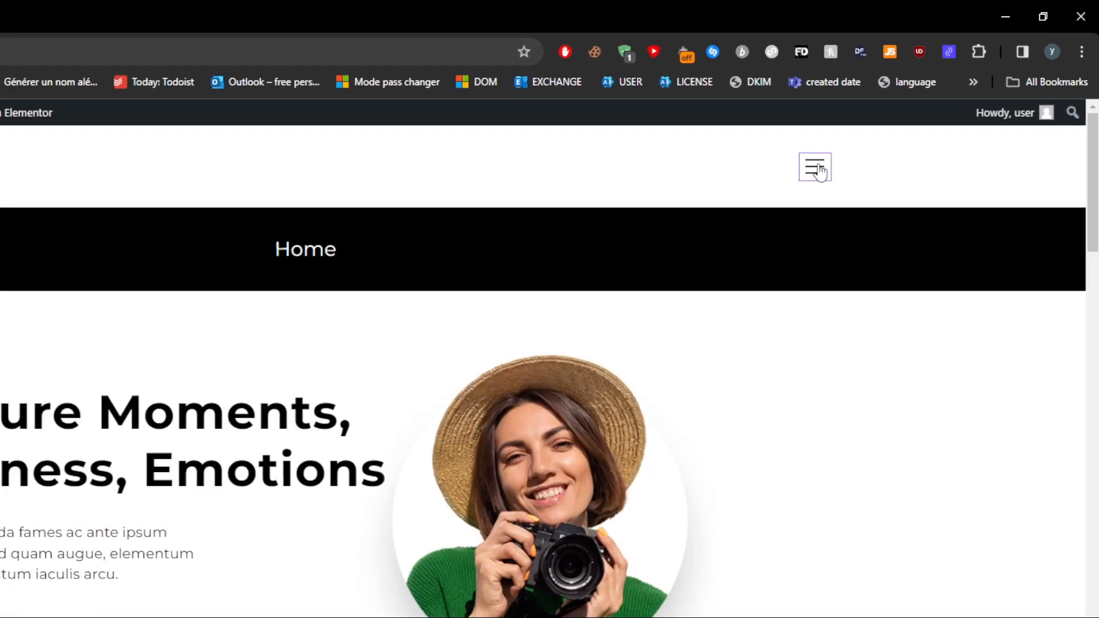
left_click(820, 171)
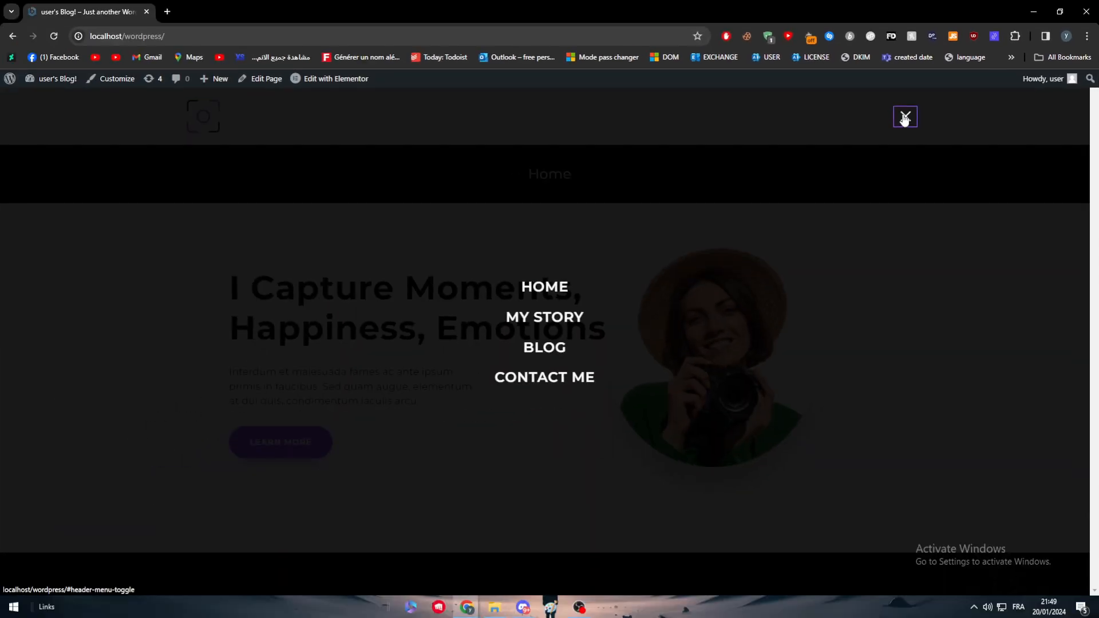
left_click(911, 123)
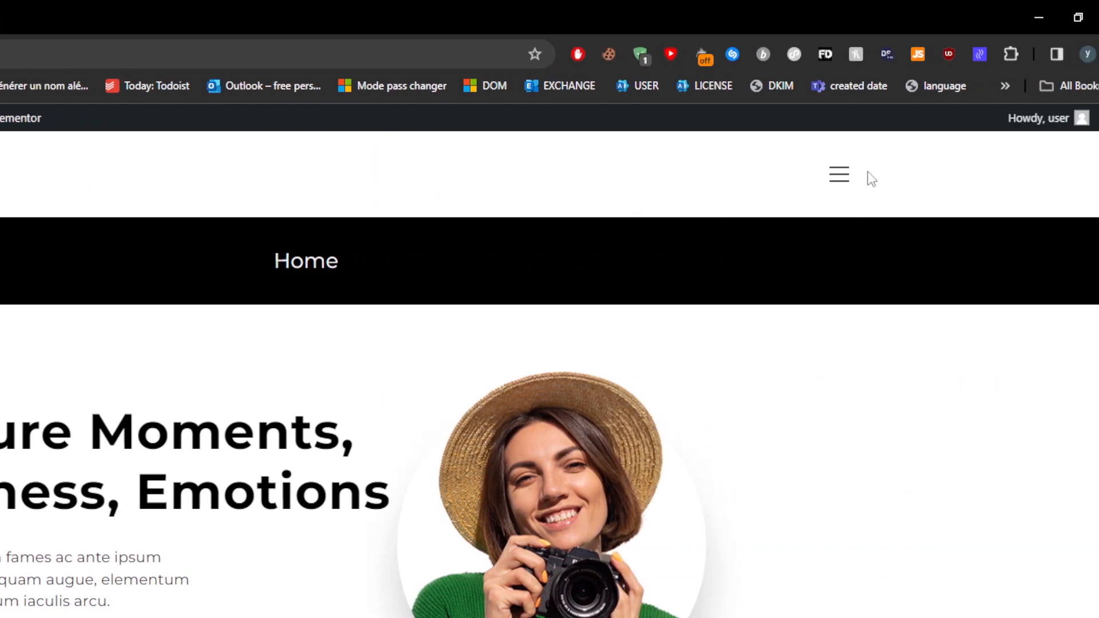
left_click(807, 177)
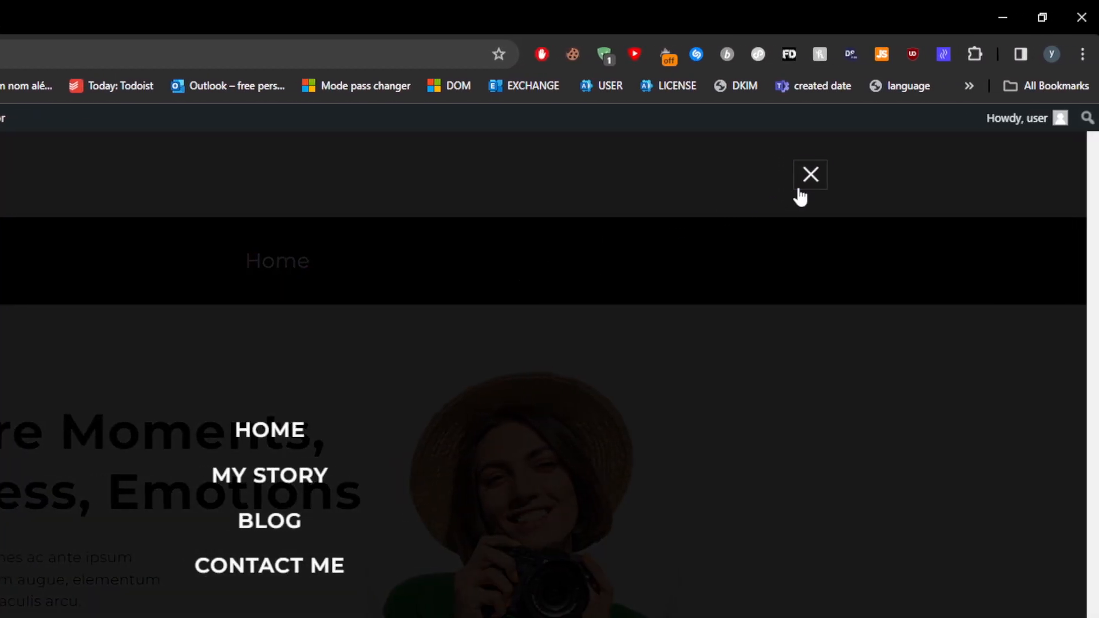
left_click(800, 182)
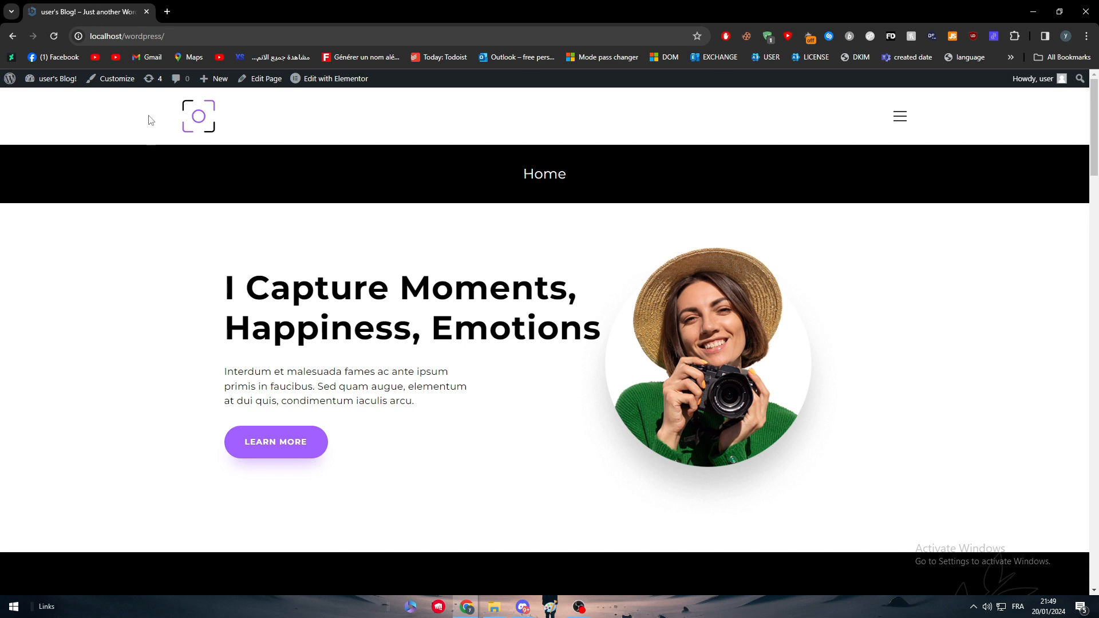
Step: Open the general header settings in the site customizer and set the header height to 62 px
left_click(113, 78)
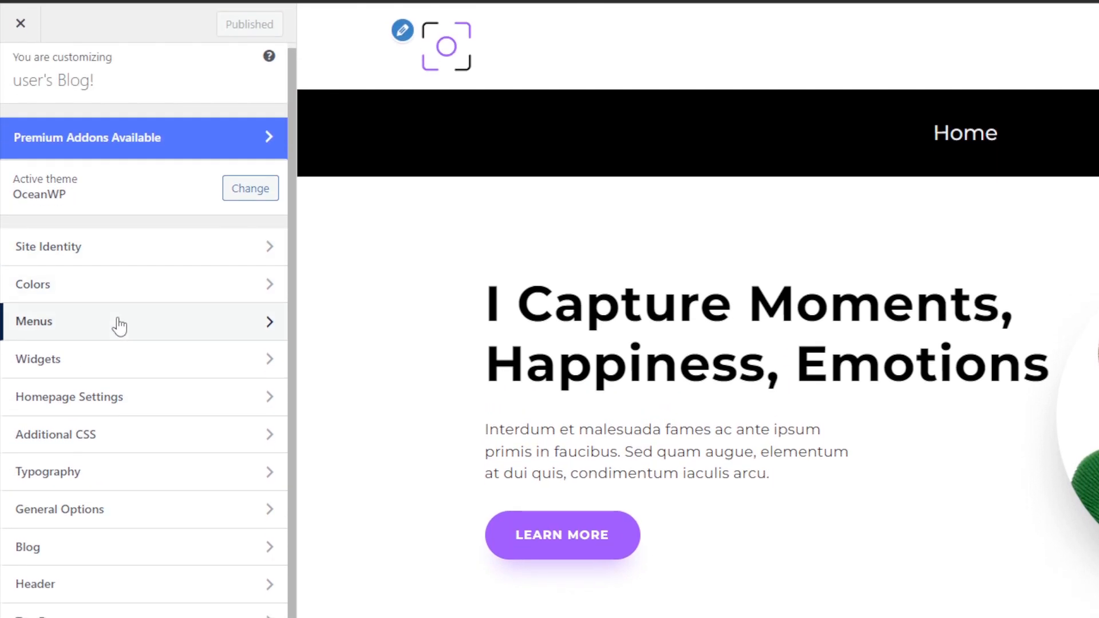
left_click(150, 342)
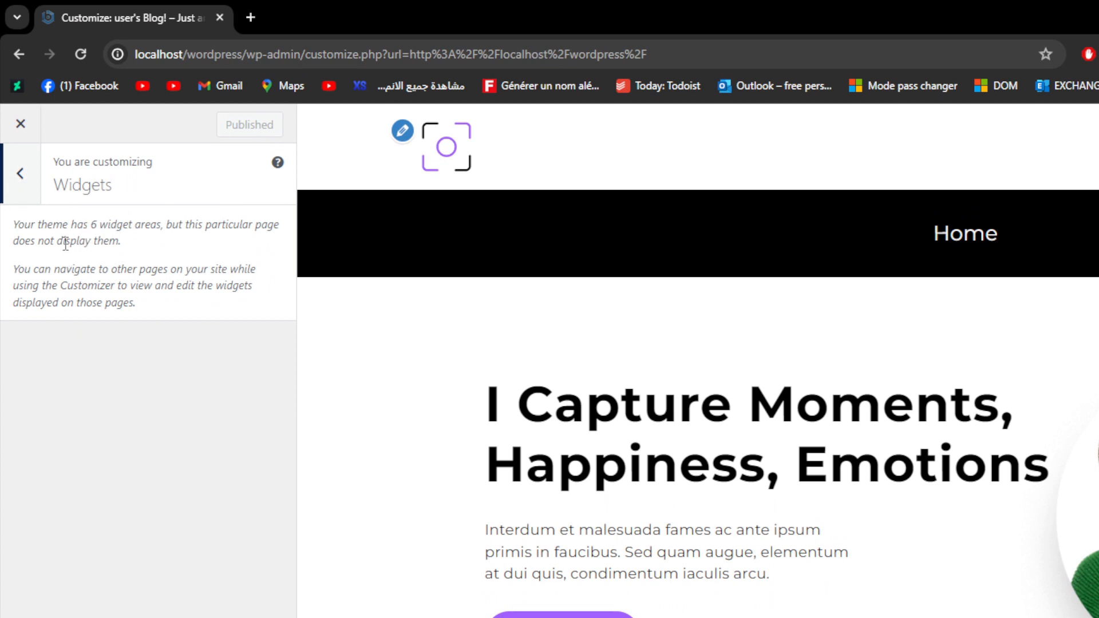
left_click(5, 186)
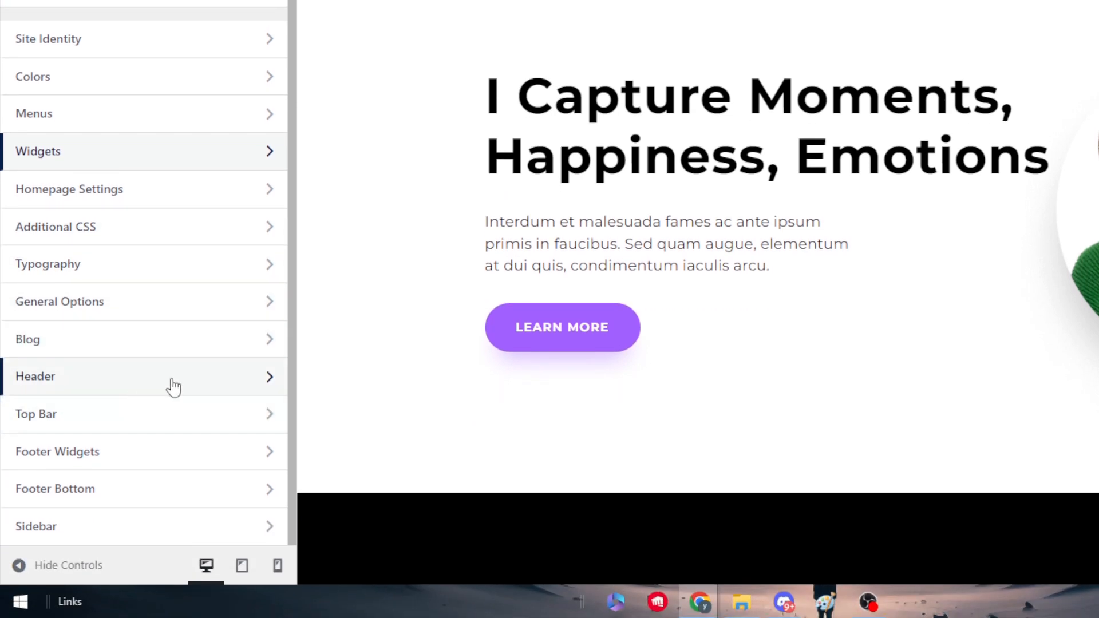
left_click(173, 387)
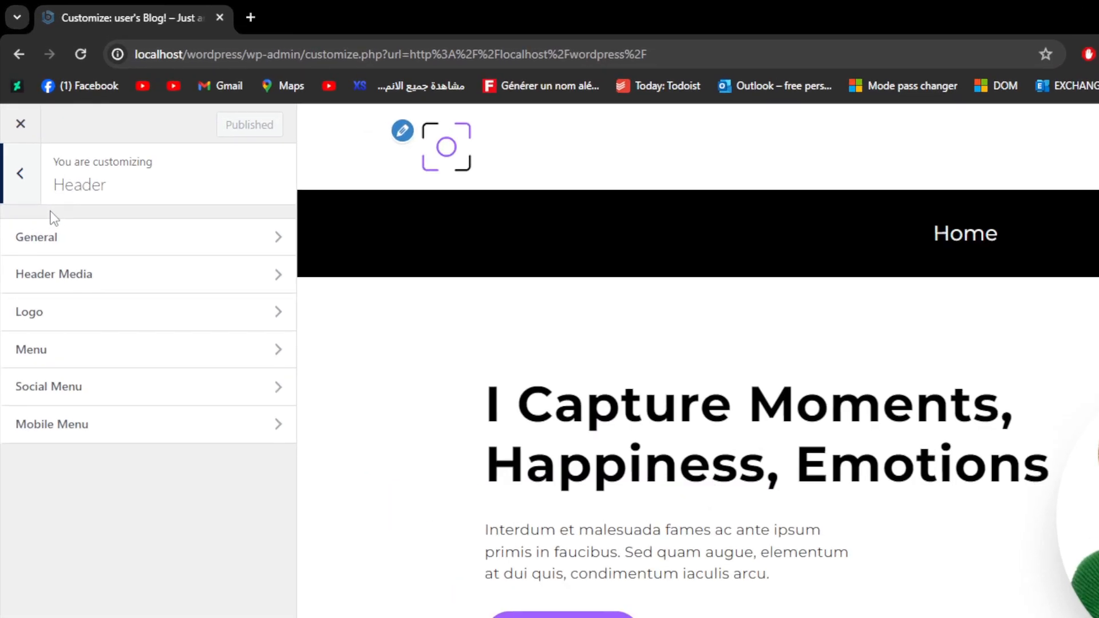
left_click(49, 239)
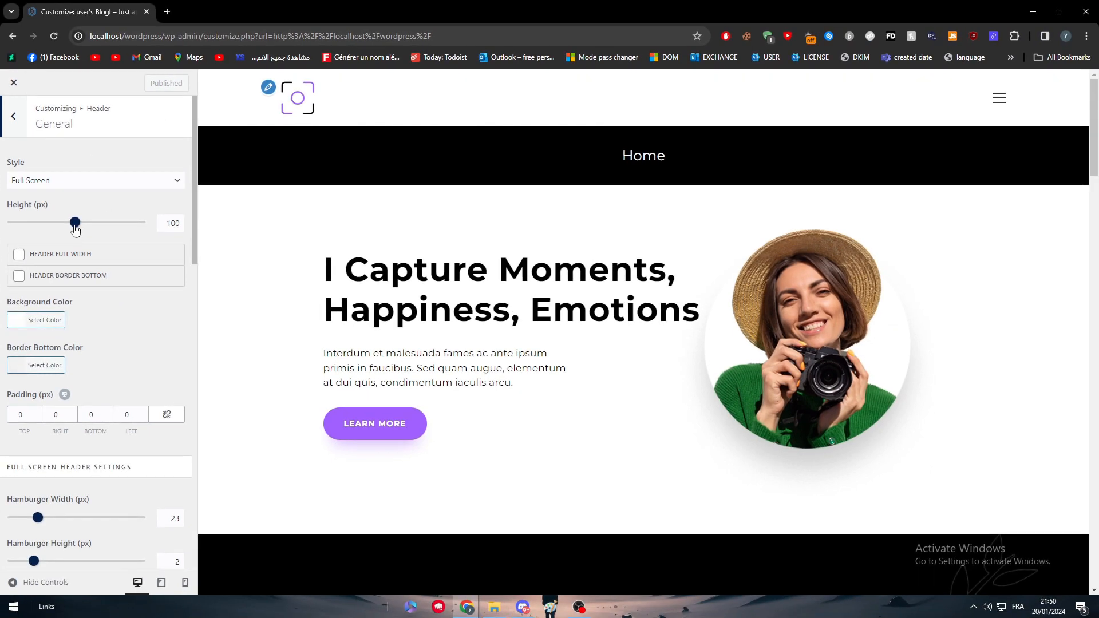
left_click_drag(114, 335, 141, 338)
mouse_move(95, 228)
left_mouse_down()
mouse_move(144, 228)
mouse_move(37, 232)
mouse_move(78, 222)
left_mouse_up()
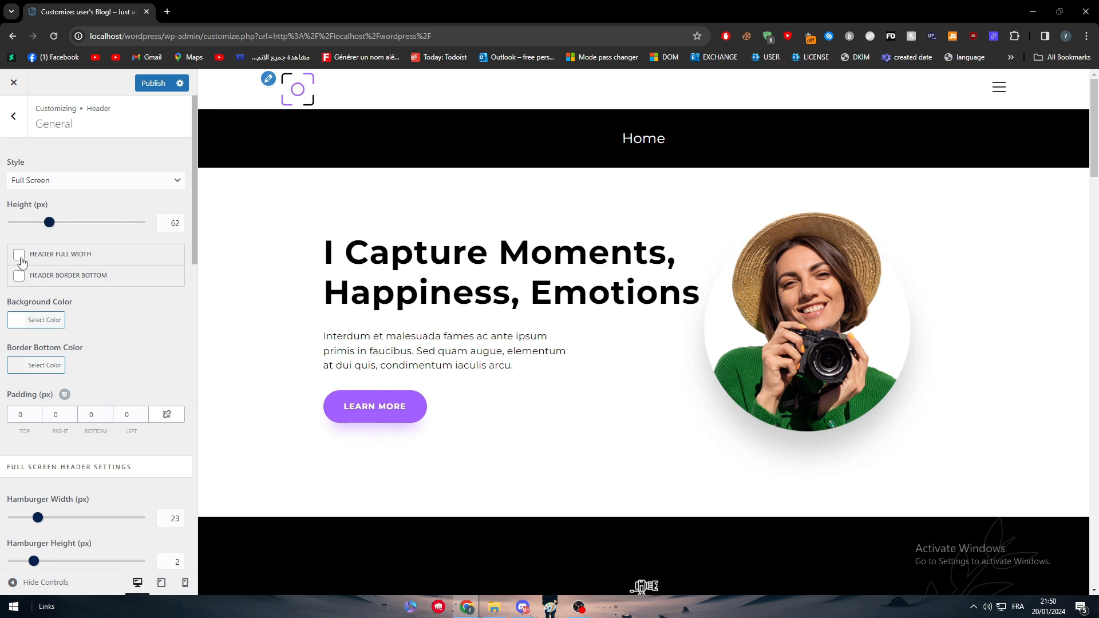
Step: Try the full-width header and header bottom border options, switching each one back off
left_click(19, 255)
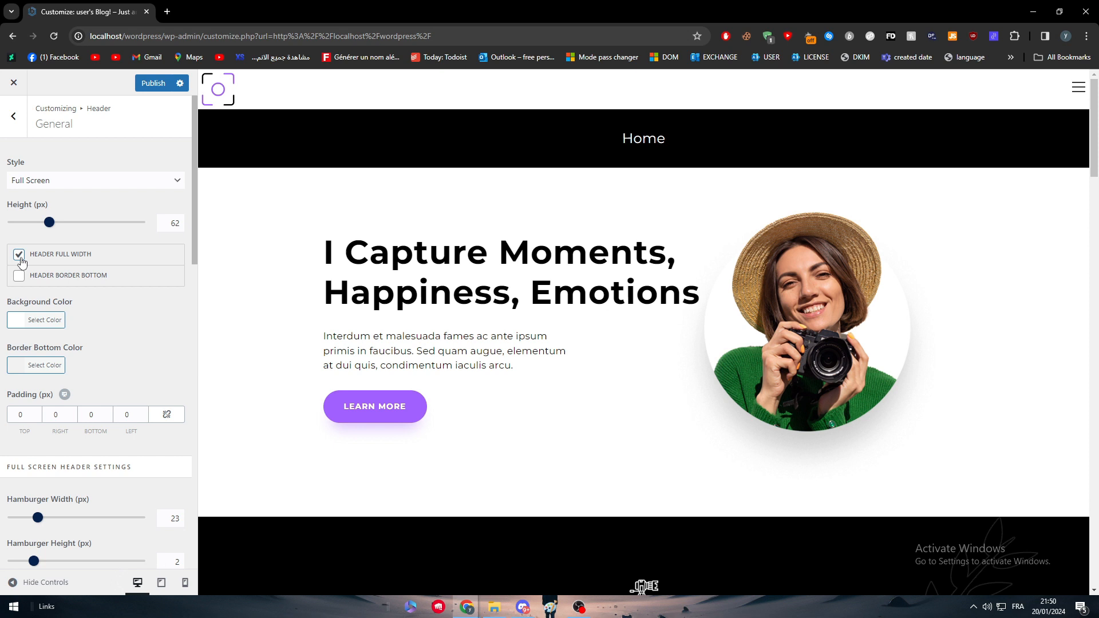
left_click(19, 255)
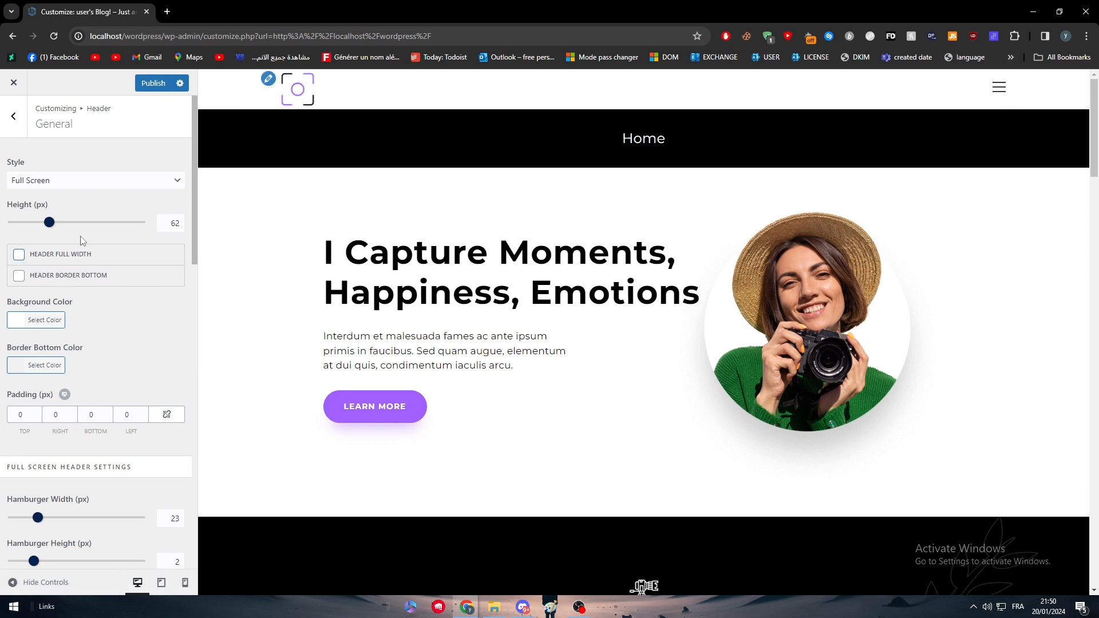
left_click(19, 255)
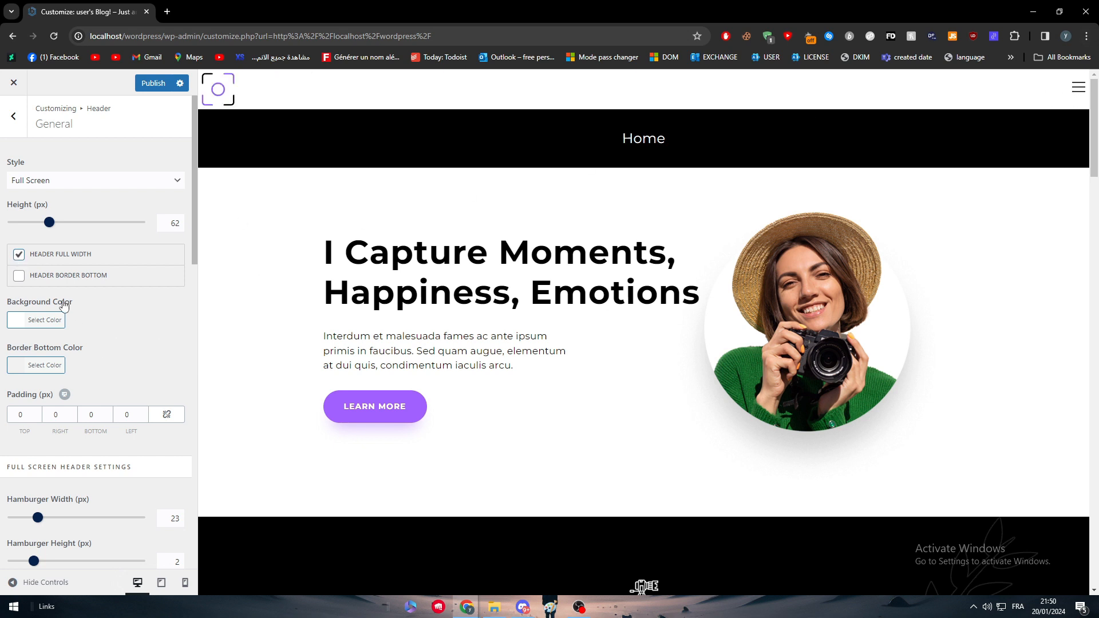
left_click(22, 258)
left_click(19, 277)
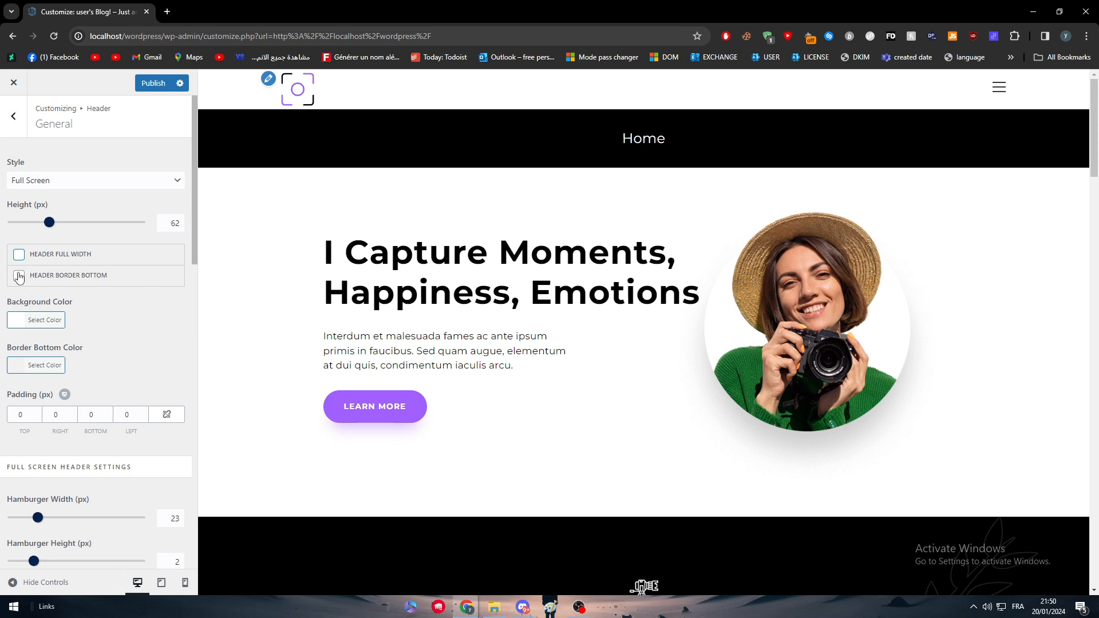
left_click(19, 276)
left_click(20, 276)
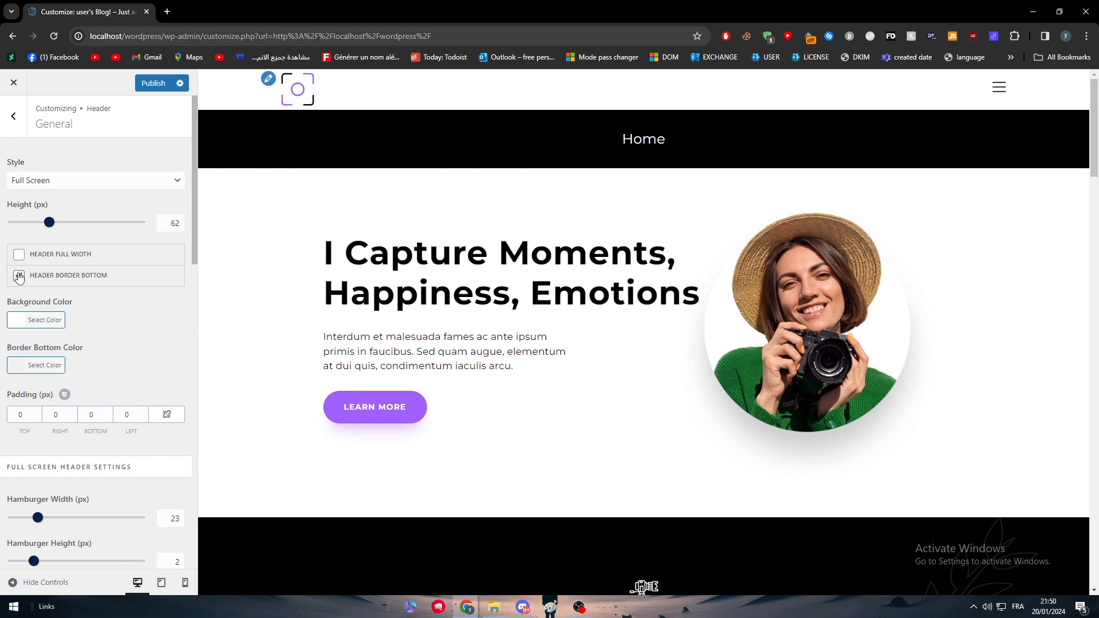
left_click(20, 277)
Step: Check the header's background color picker and set the border bottom color to white (#ffffff)
scroll(112, 325, "down", 1)
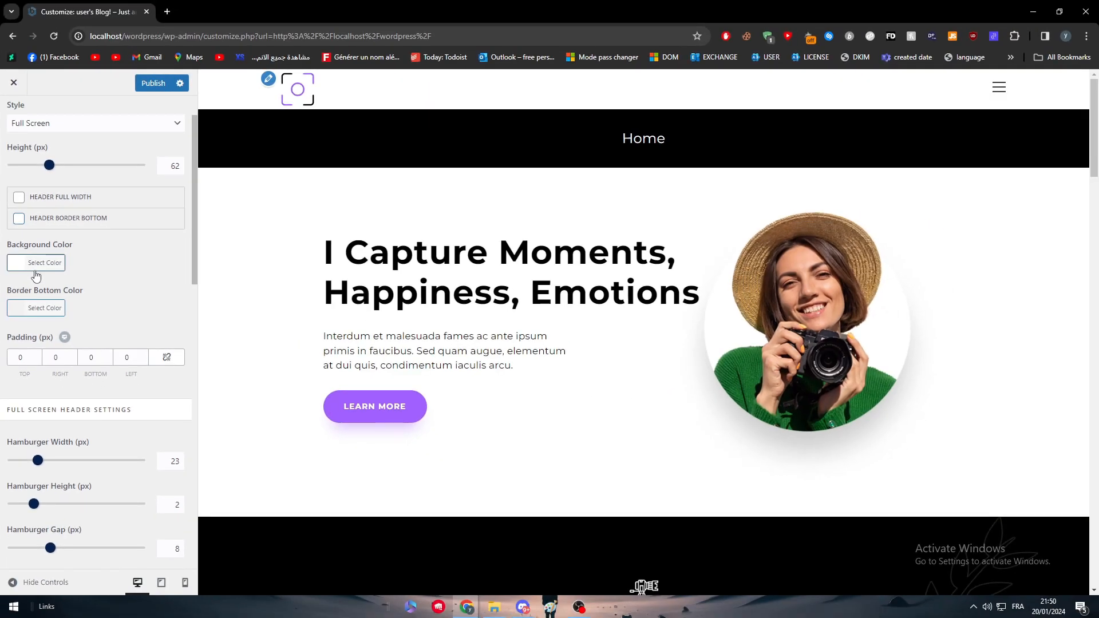
left_click(36, 264)
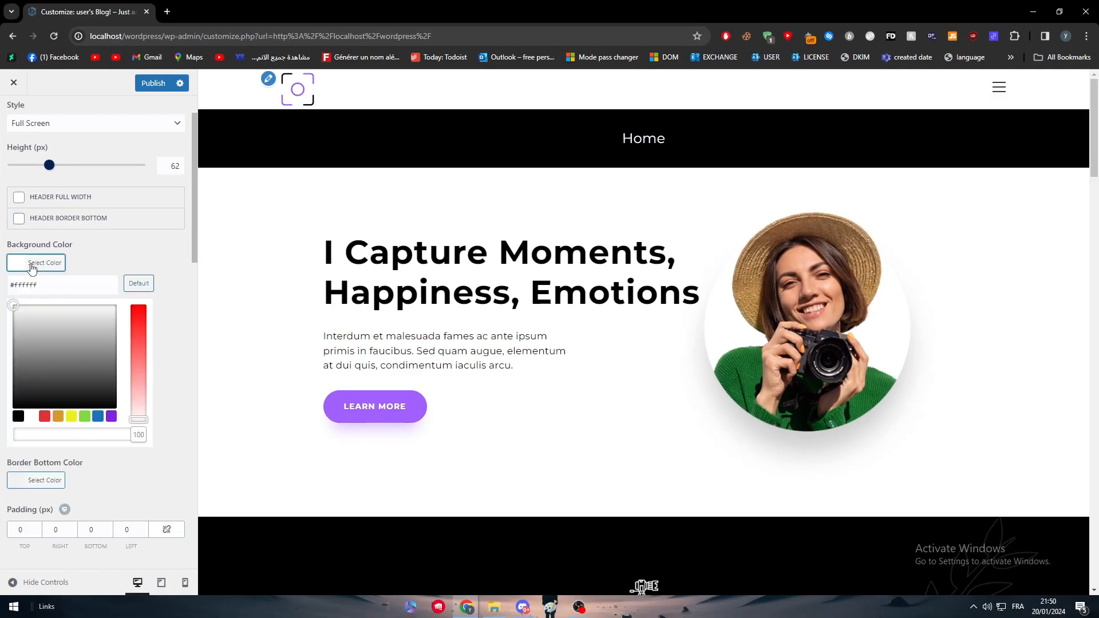
left_click(3, 281)
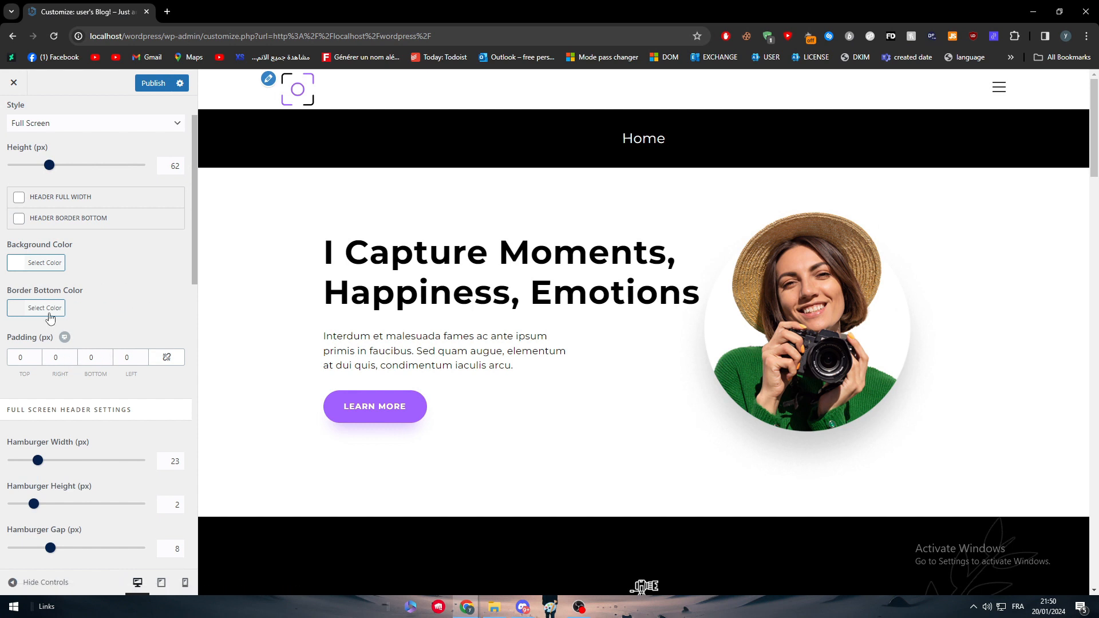
left_click(23, 308)
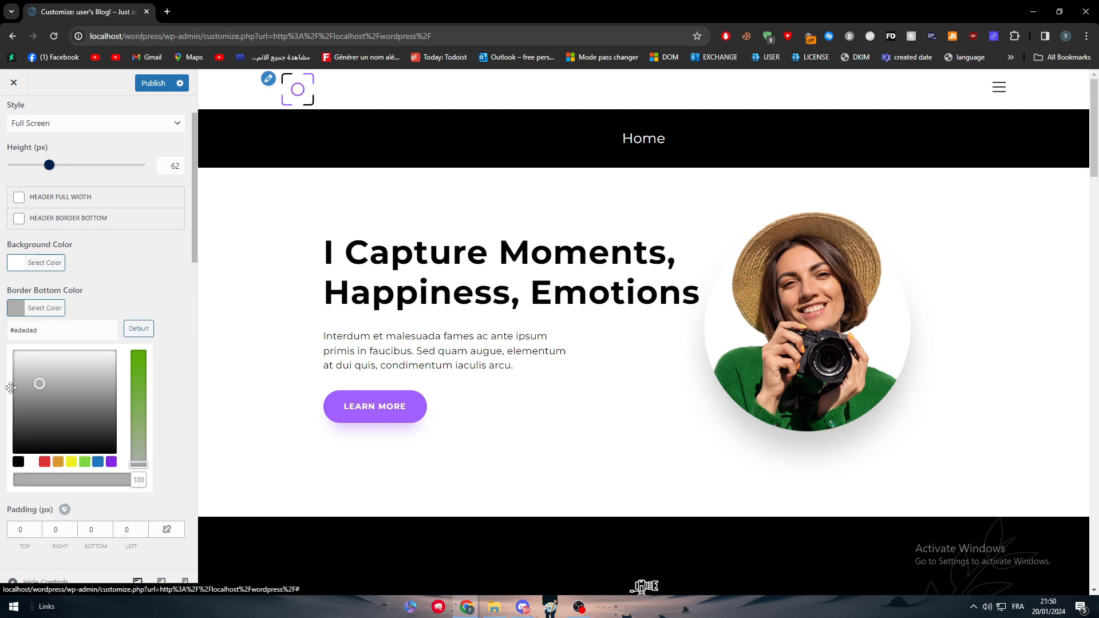
left_click_drag(11, 388, 14, 350)
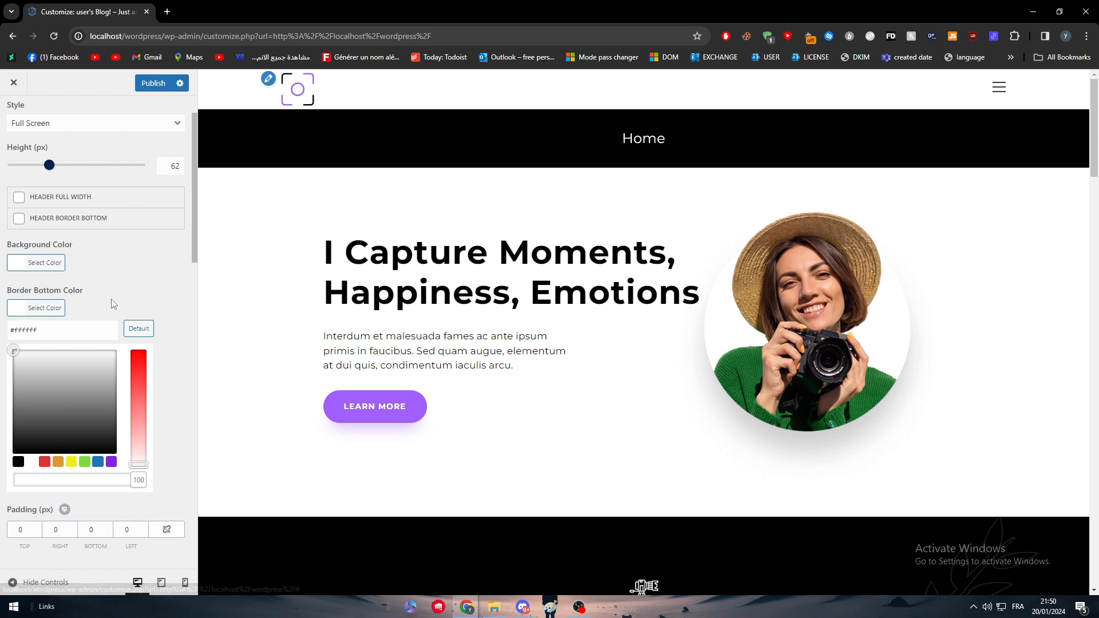
left_click(160, 311)
Step: Try a hamburger icon width of 43 px and restore it to 23 px
scroll(138, 327, "down", 2)
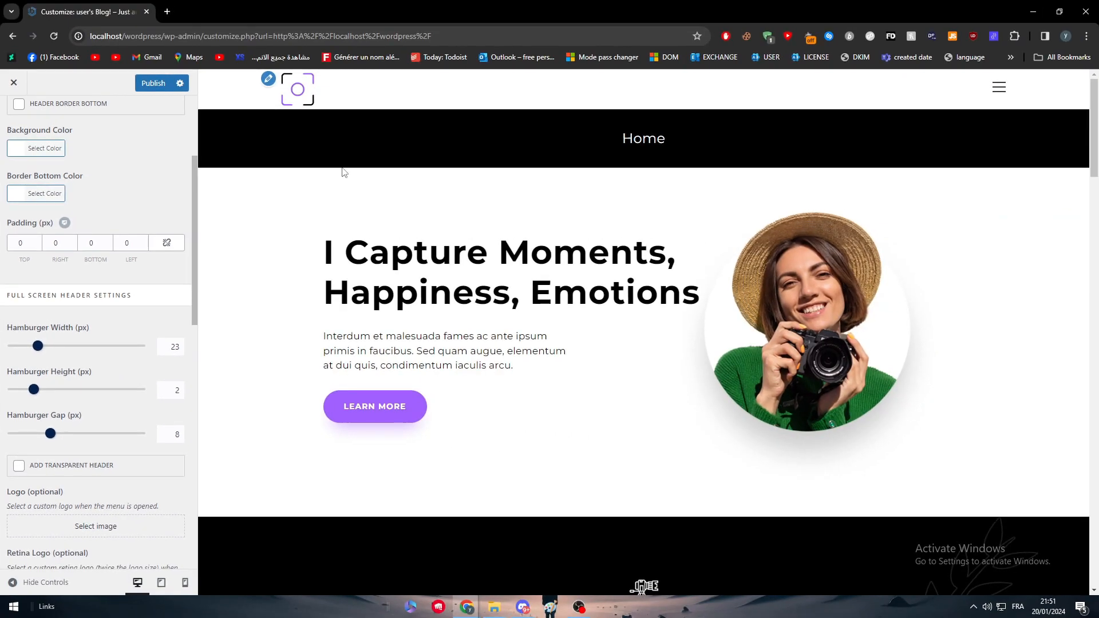
mouse_move(47, 349)
left_mouse_down()
mouse_move(101, 351)
mouse_move(66, 347)
left_mouse_up()
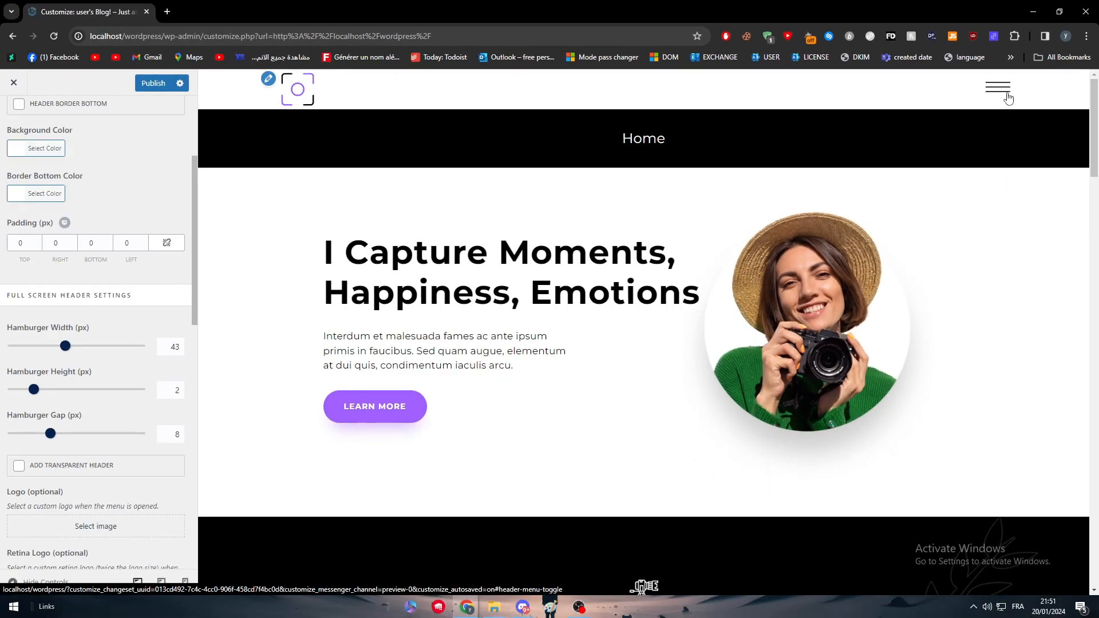
left_click_drag(65, 348, 38, 346)
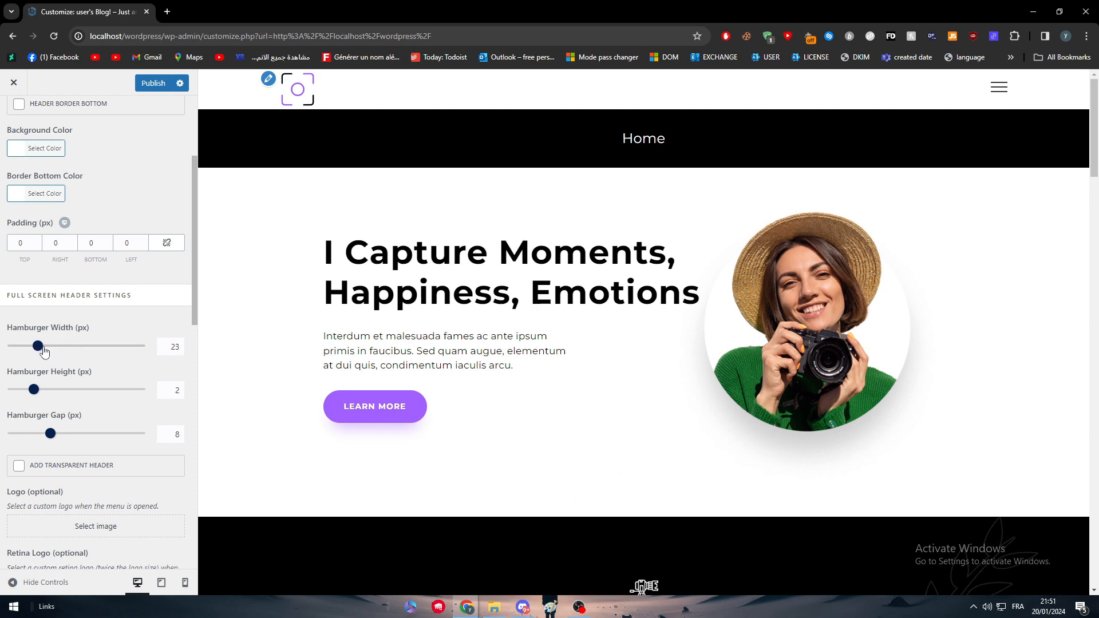
Step: Set the hamburger icon's height to 3 px and its gap to 9 px, trying gaps of 14 and 19 px
left_click_drag(33, 389, 50, 391)
left_click_drag(52, 435, 84, 437)
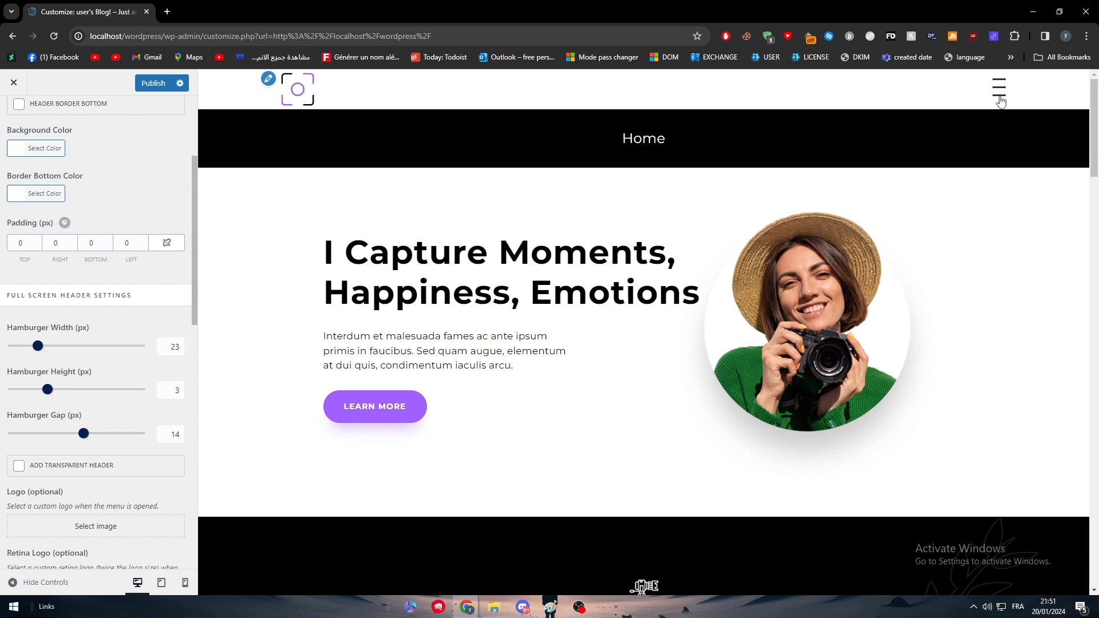
left_click_drag(84, 434, 111, 441)
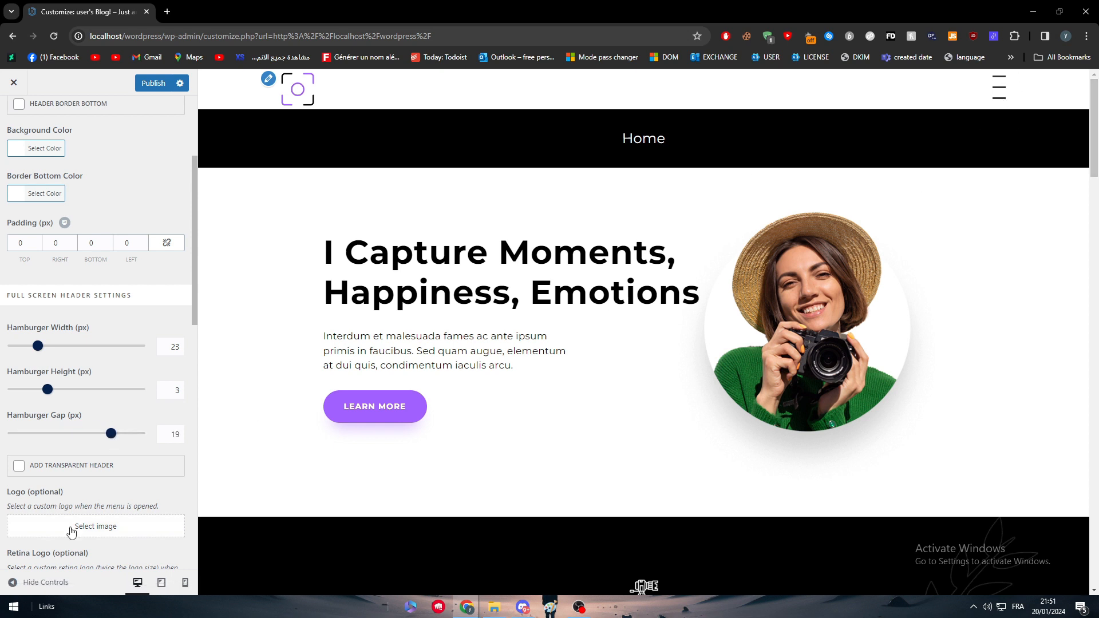
left_click_drag(111, 434, 56, 436)
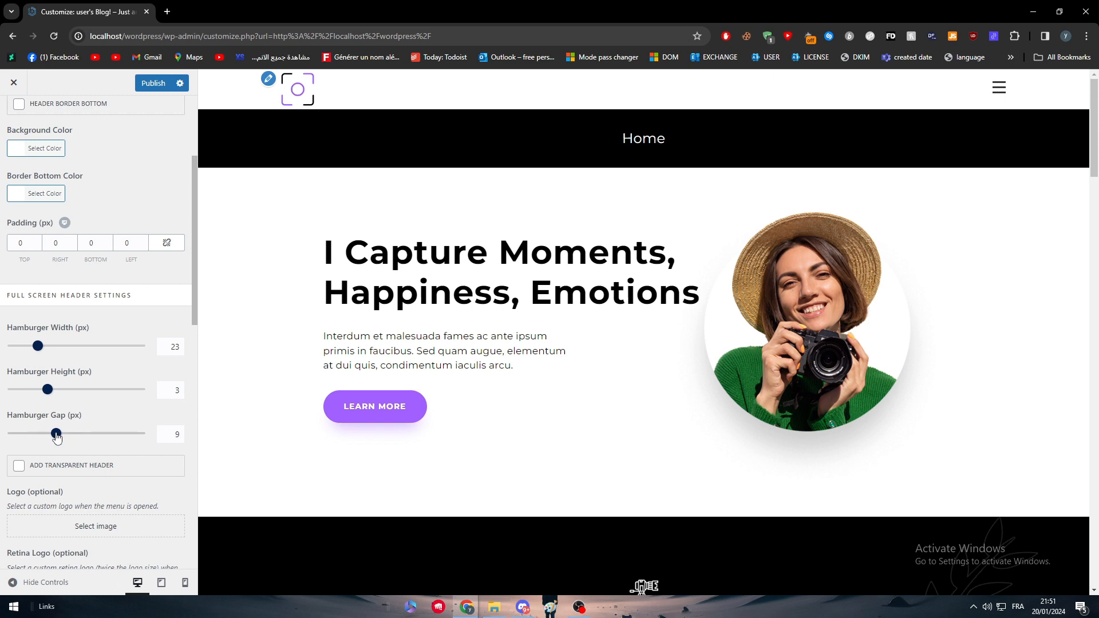
Step: Review the remaining general header settings, from the full-screen header logos to the menu bar and link colors
scroll(131, 417, "down", 4)
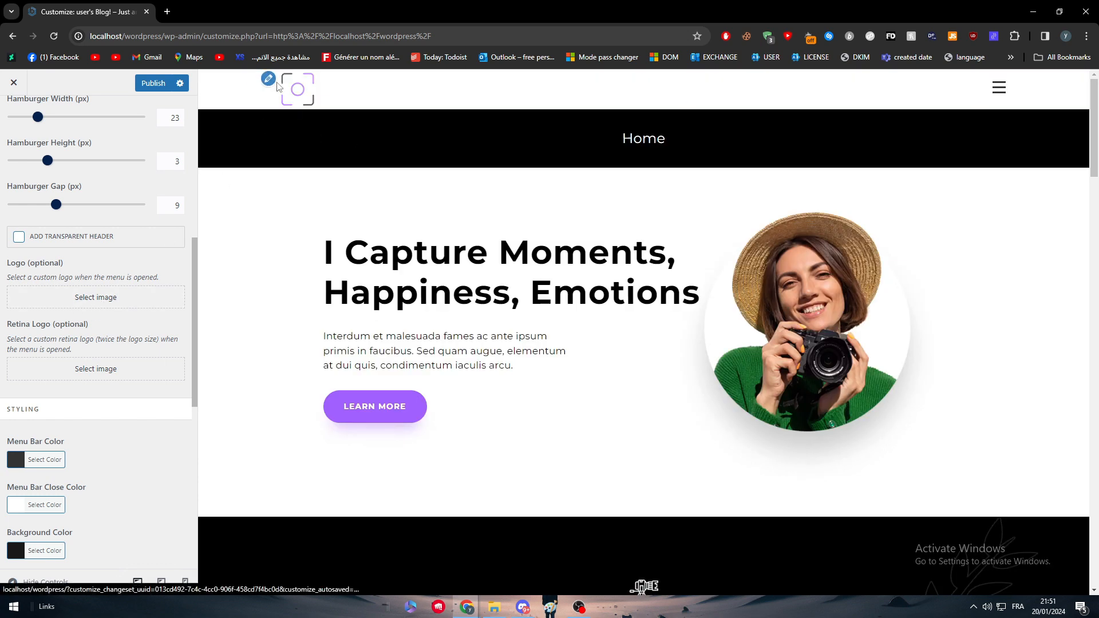
scroll(171, 312, "down", 1)
scroll(152, 312, "down", 2)
scroll(152, 311, "up", 1)
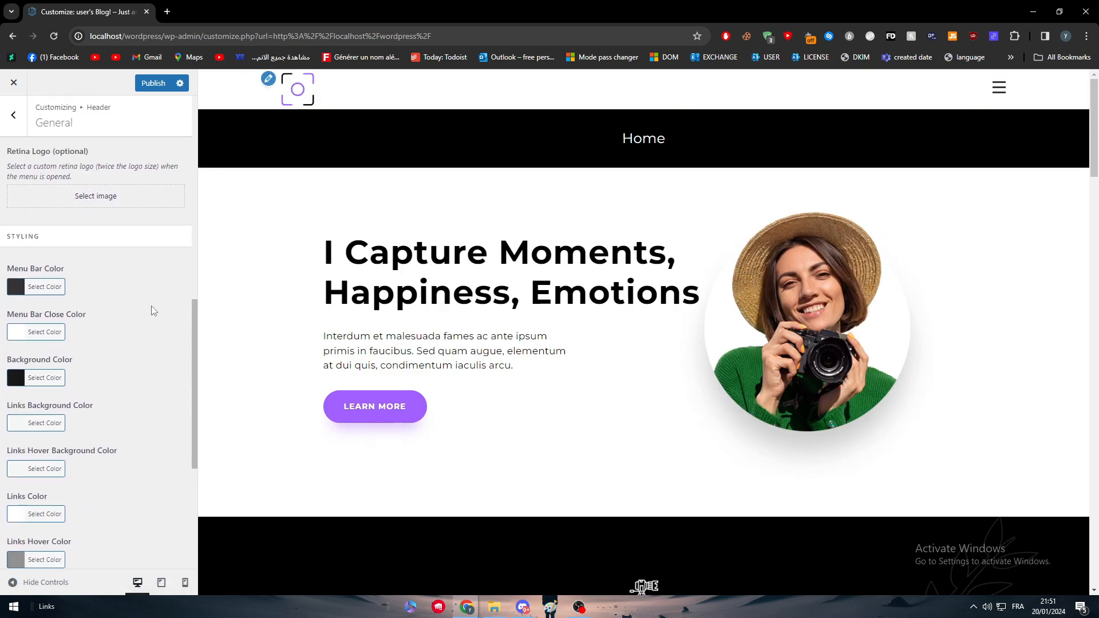
scroll(122, 147, "down", 2)
scroll(136, 172, "up", 8)
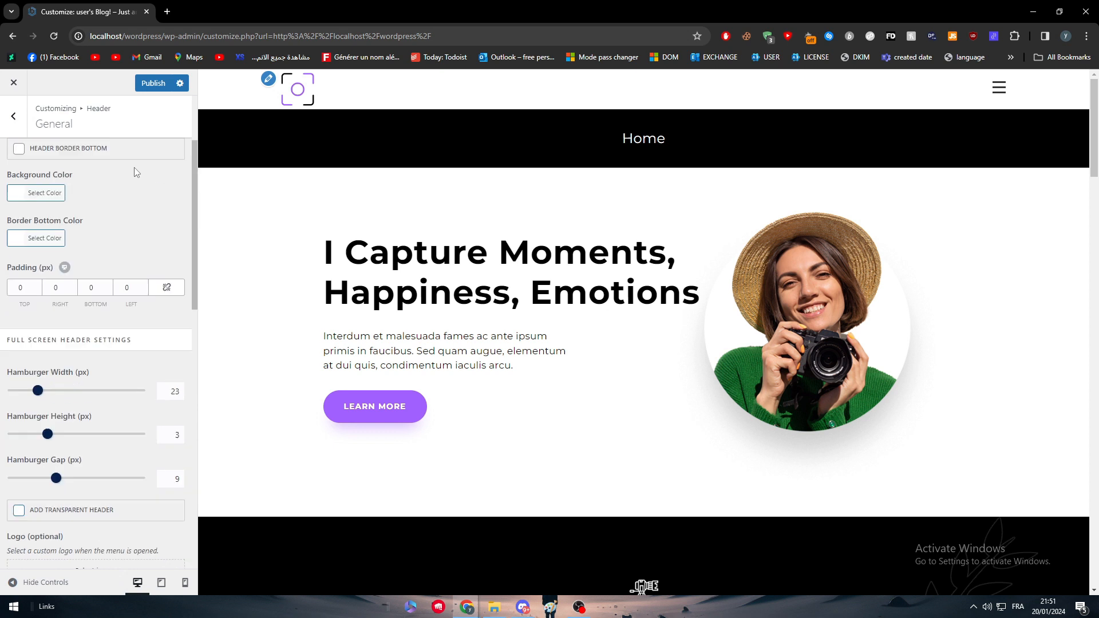
left_click(21, 132)
Step: Examine the Header Media settings for video, image and overlay, including the Position choices, and return to the header sections
left_click(103, 184)
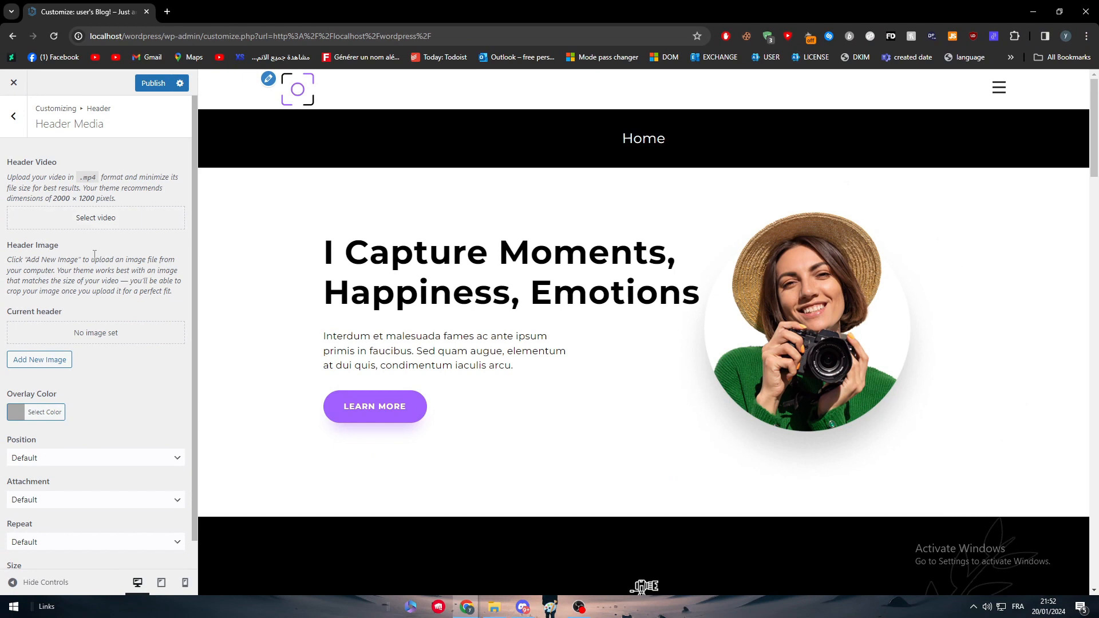
scroll(94, 254, "down", 1)
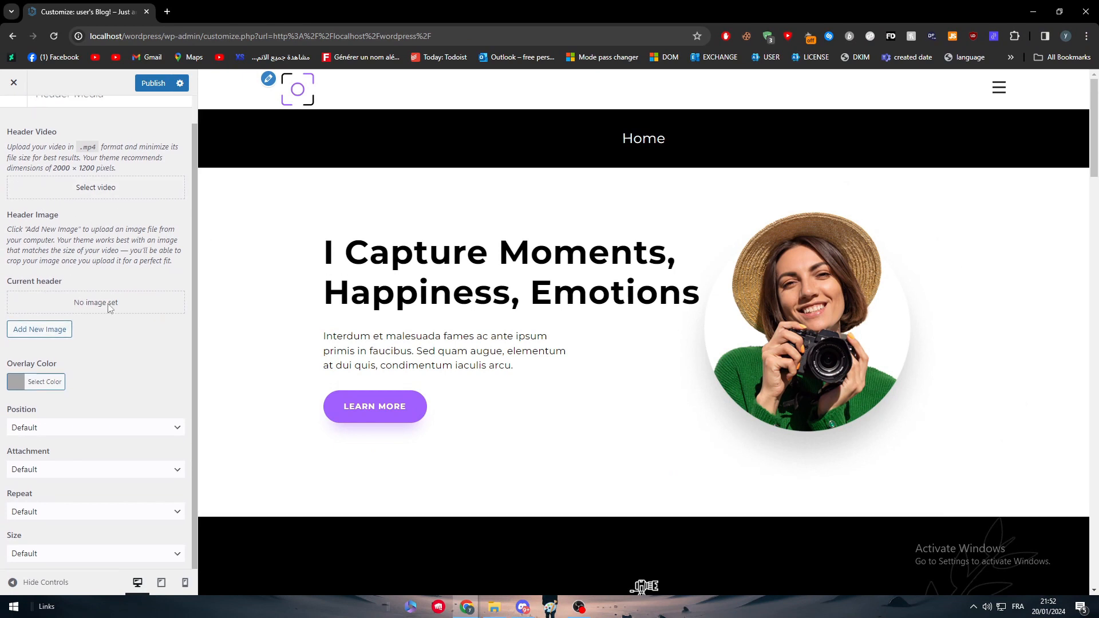
scroll(32, 281, "up", 1)
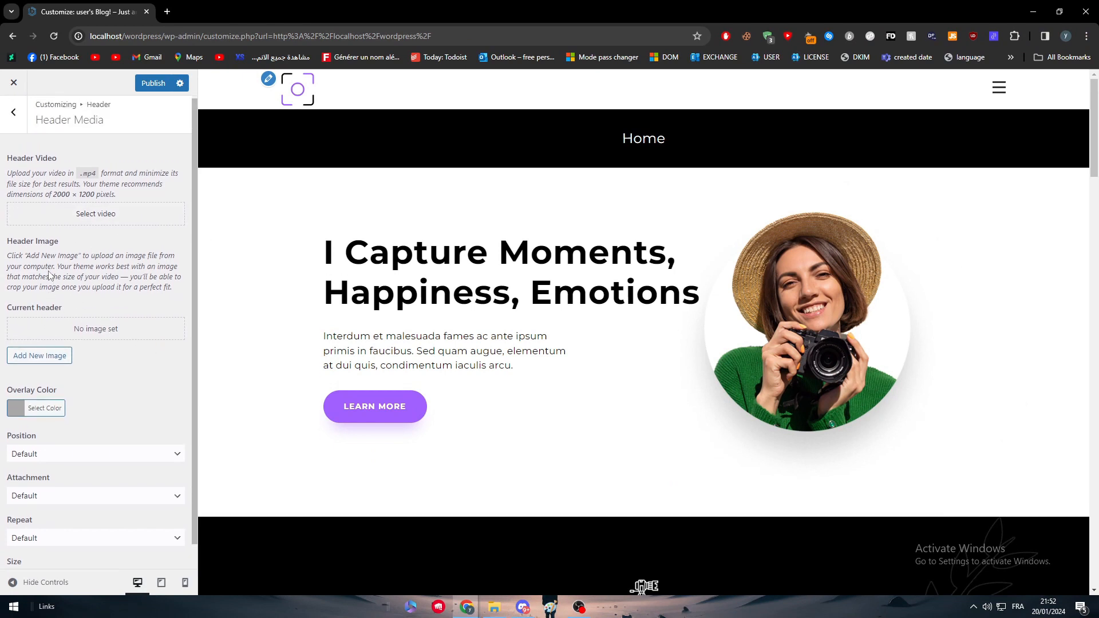
scroll(109, 353, "down", 1)
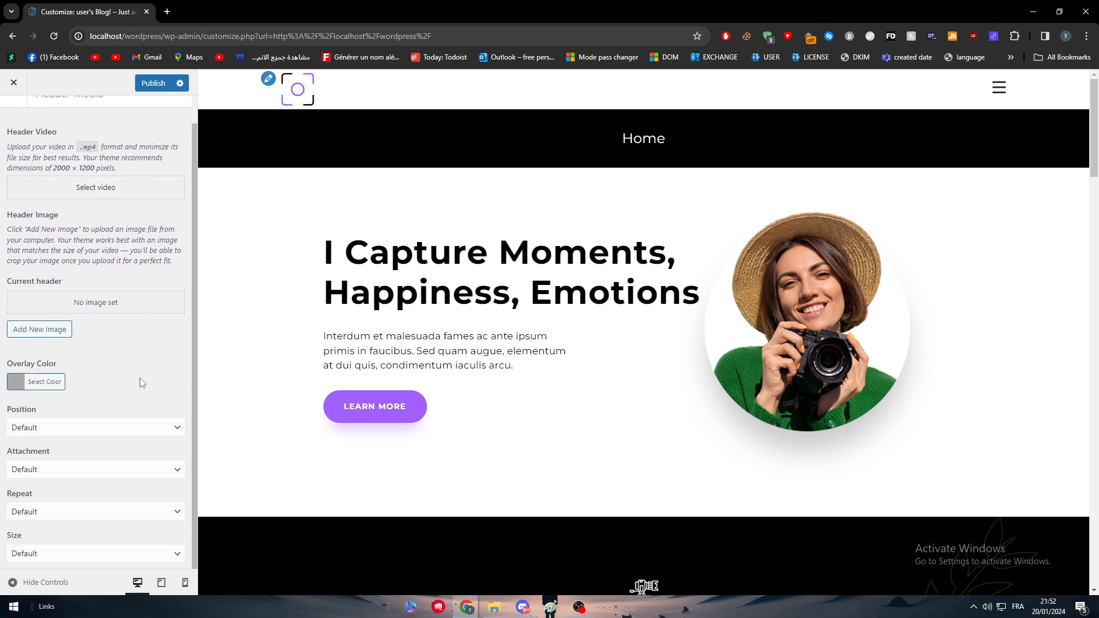
left_click(93, 429)
left_click(93, 441)
scroll(106, 253, "up", 1)
scroll(106, 253, "up", 1)
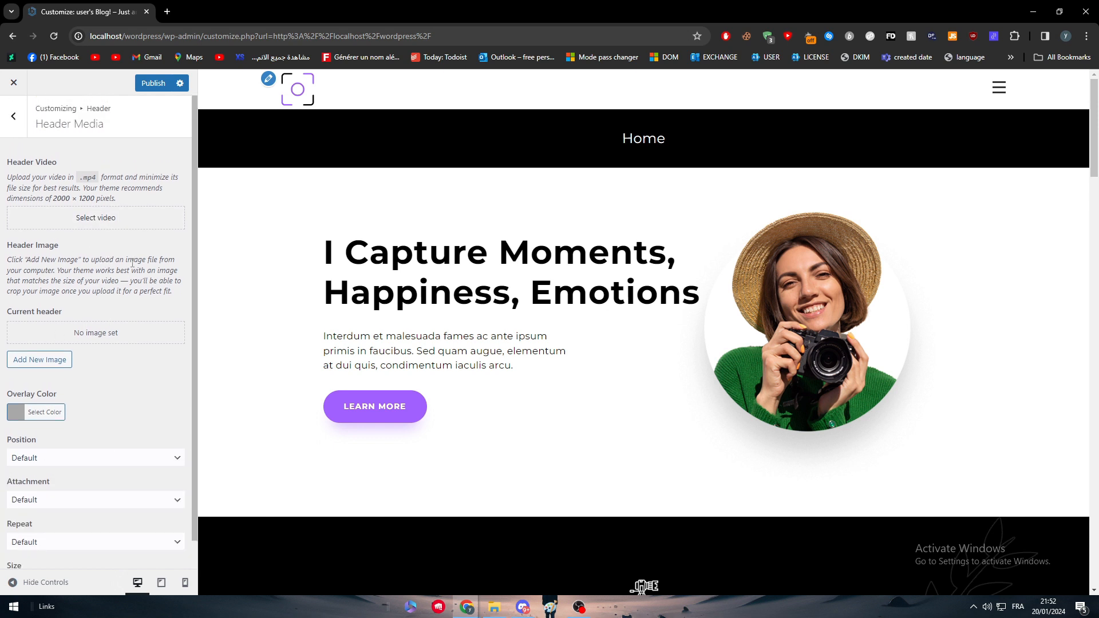
left_click(13, 117)
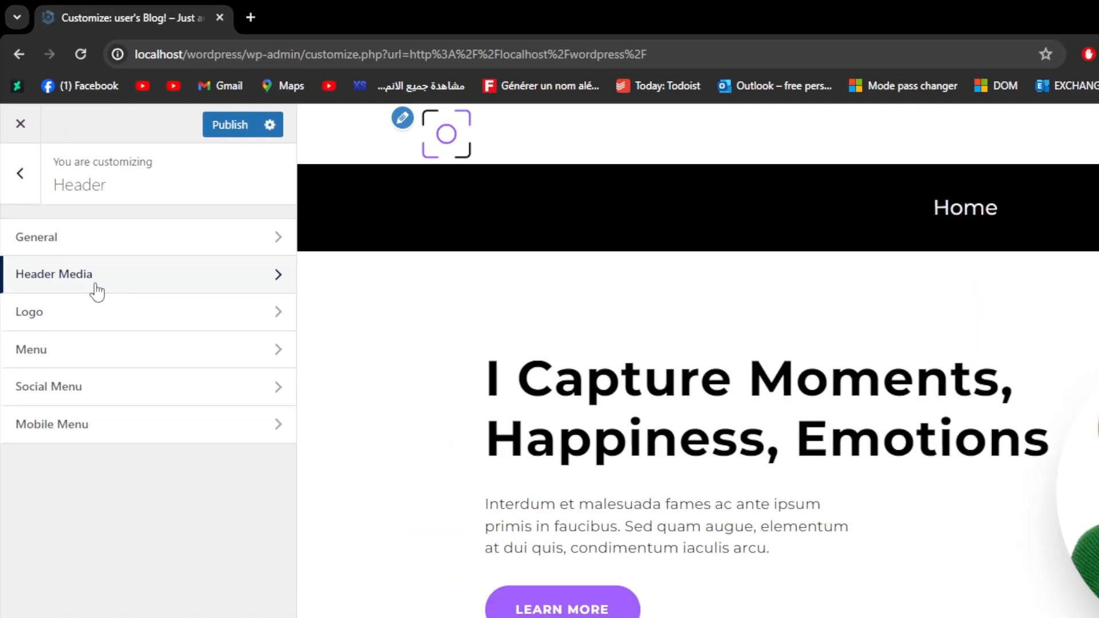
Step: Set the header logo's maximum width to 56 px and its maximum height to 161 px
left_click(117, 310)
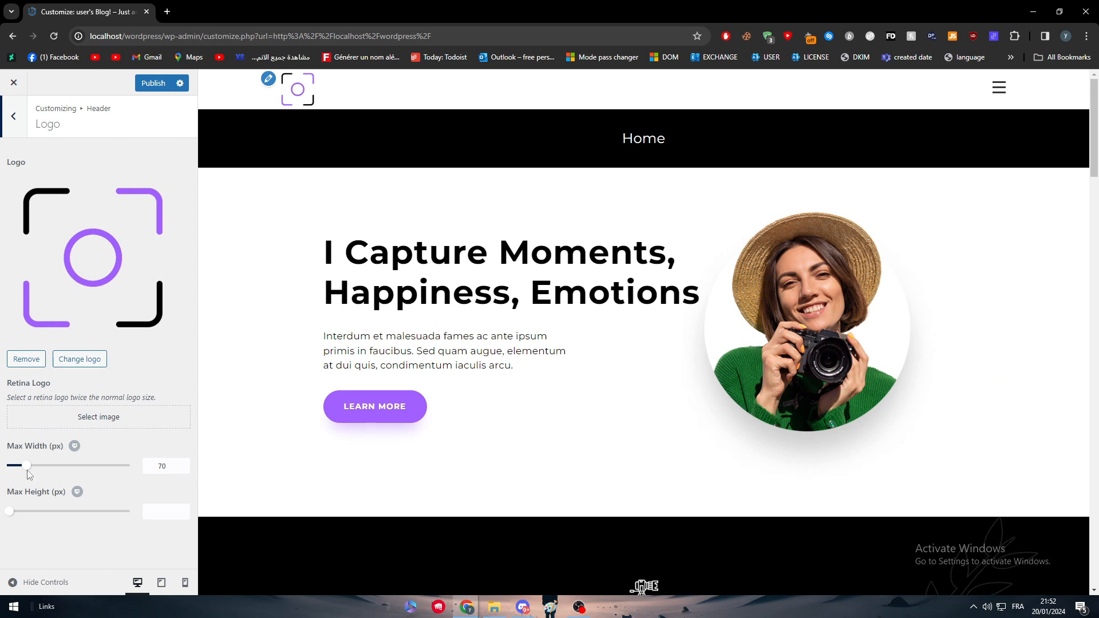
mouse_move(27, 471)
left_mouse_down()
mouse_move(73, 468)
mouse_move(20, 474)
left_mouse_up()
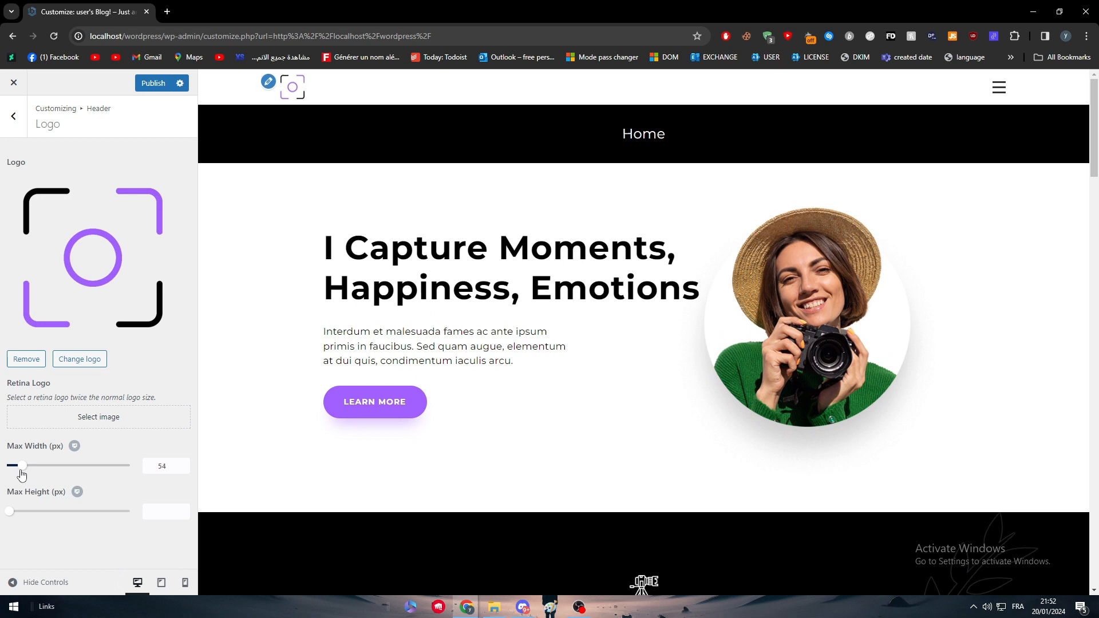
left_click_drag(19, 512, 51, 520)
mouse_move(25, 470)
left_mouse_down()
mouse_move(9, 491)
mouse_move(23, 490)
left_mouse_up()
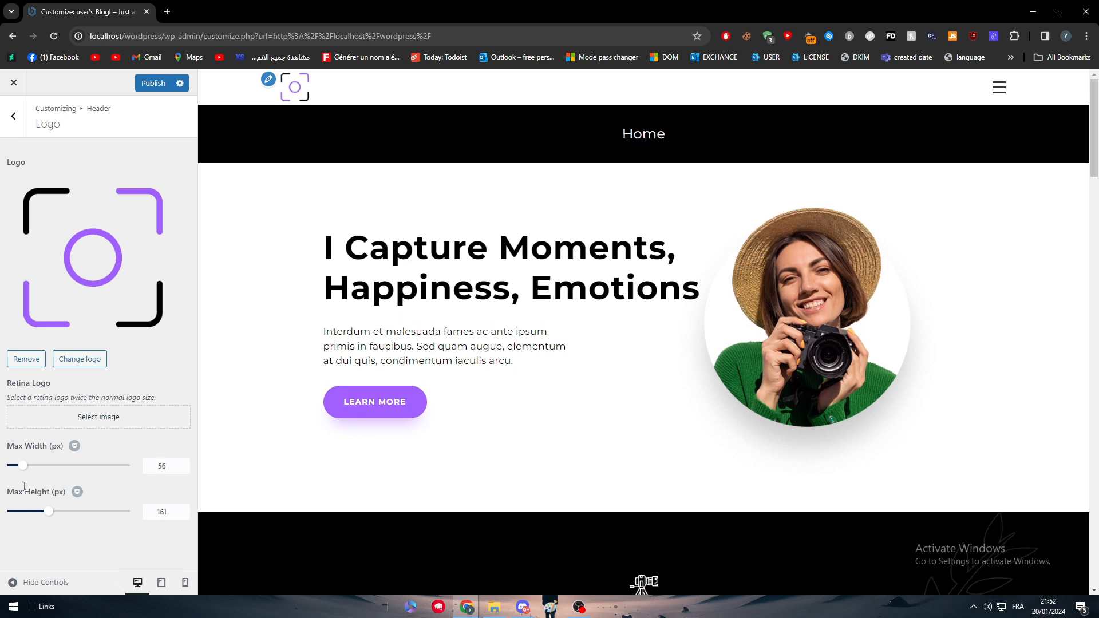
left_click(13, 121)
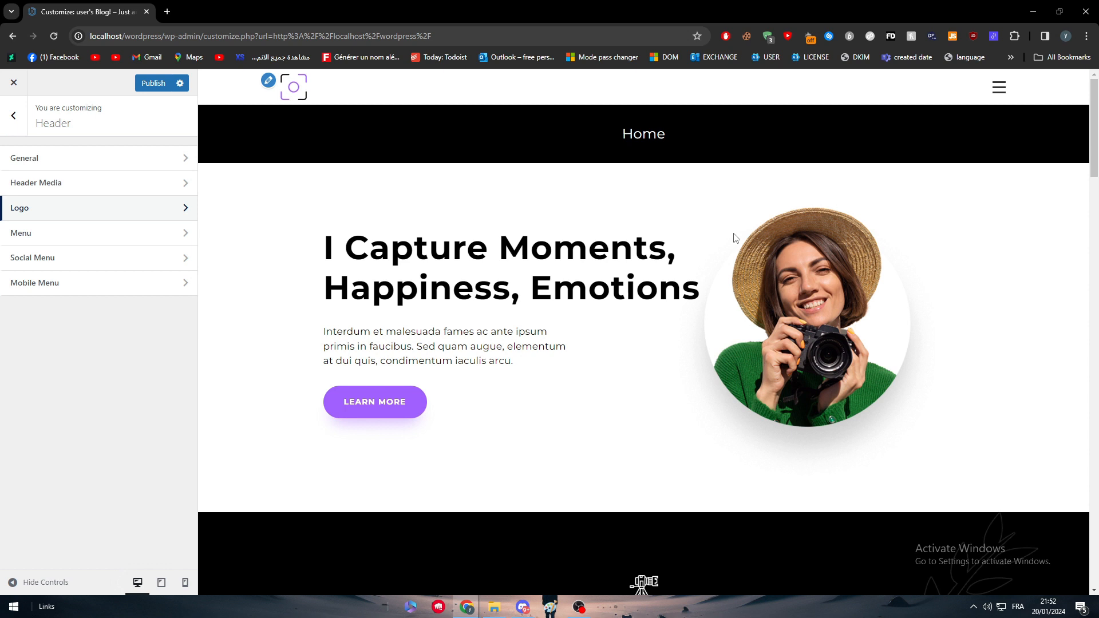
Step: Set the header menu's template to Primary Footer and enable the dropdown top border, toggling both dropdown level icons off and back on
left_click(101, 234)
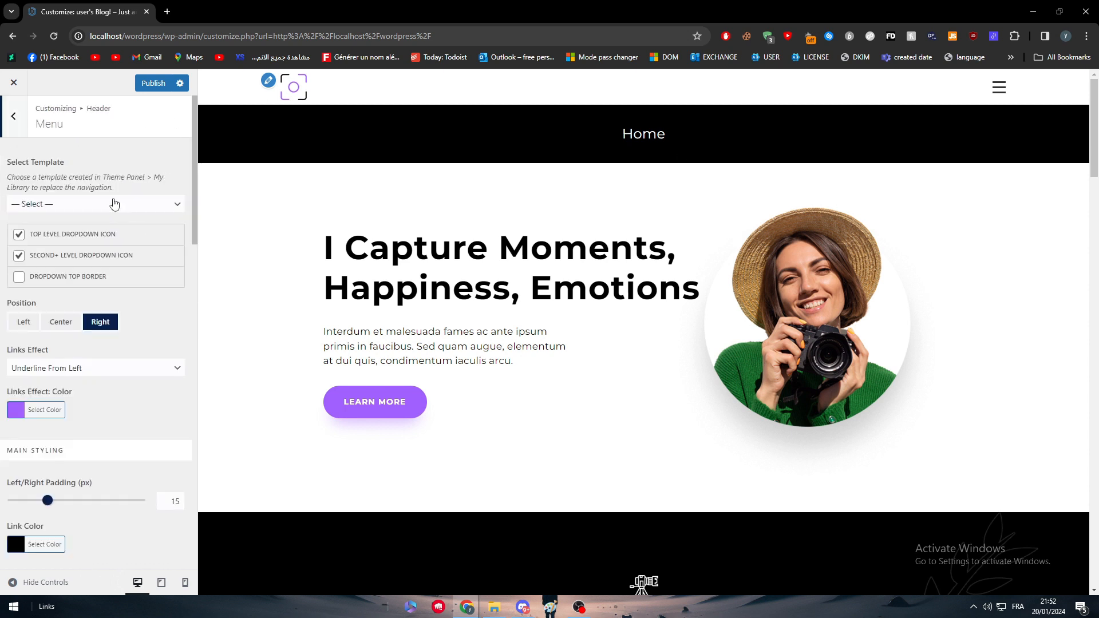
left_click(85, 281)
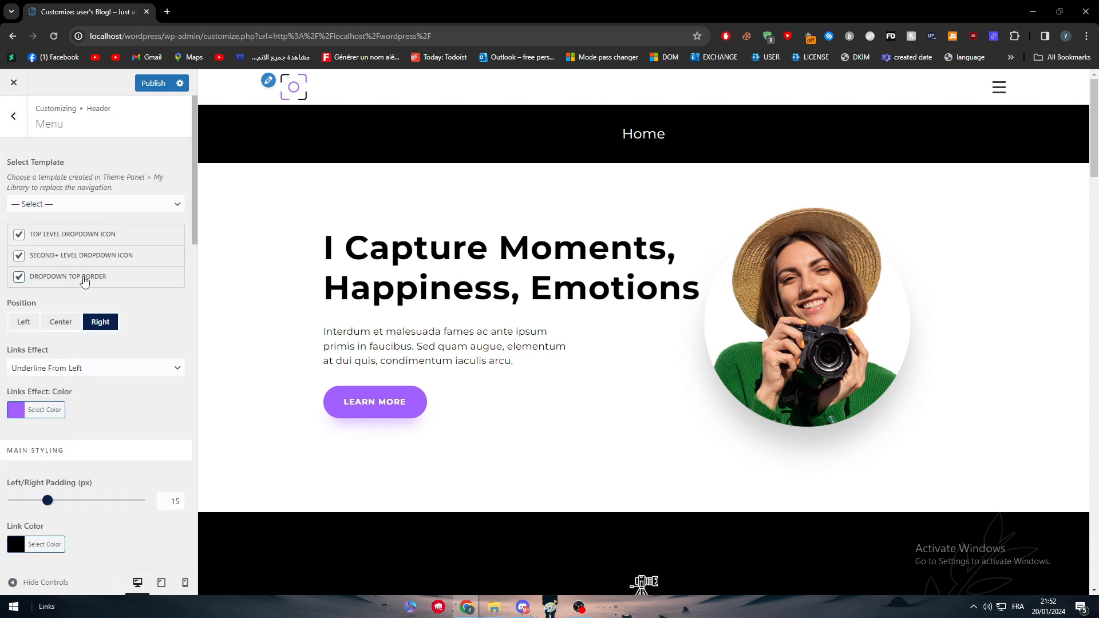
left_click(31, 256)
left_click(22, 237)
left_click(48, 207)
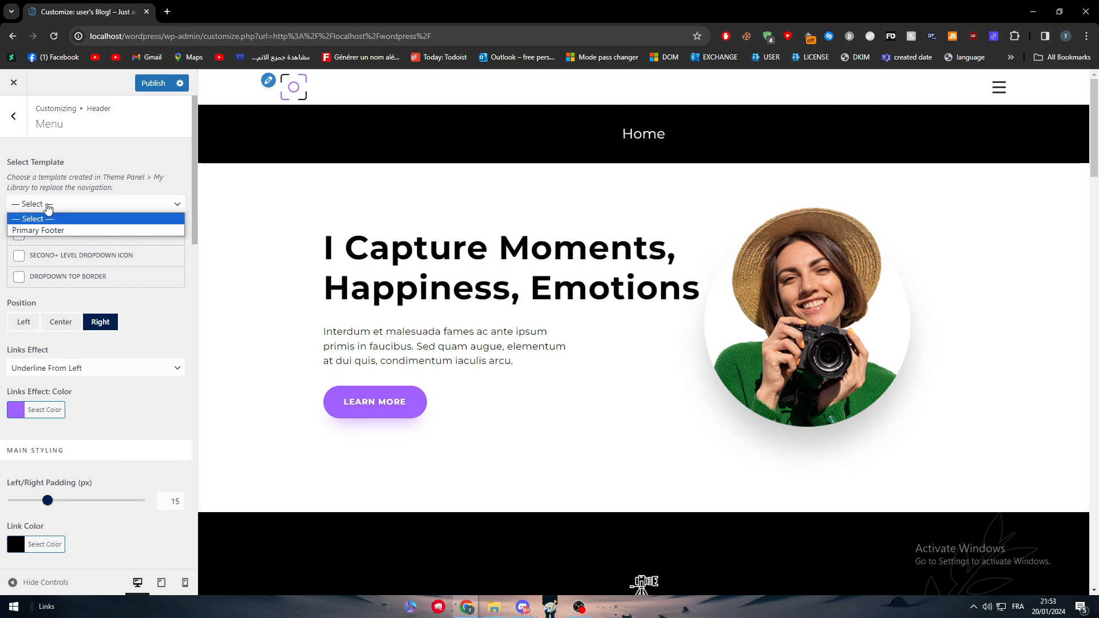
left_click(43, 230)
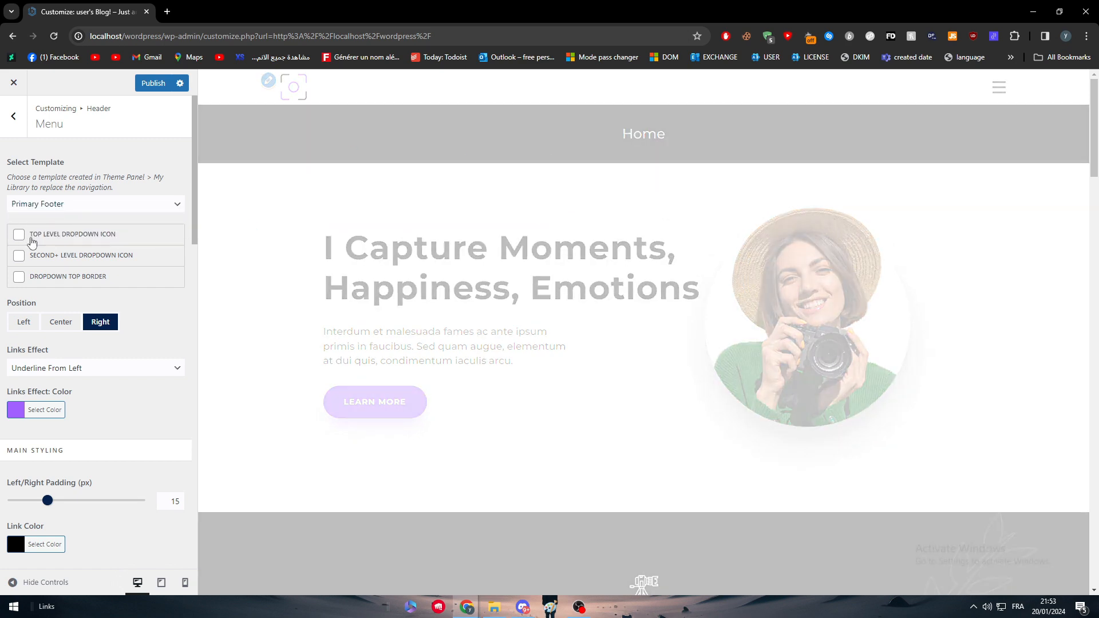
left_click(19, 276)
left_click(19, 255)
left_click_drag(1098, 173, 1077, 280)
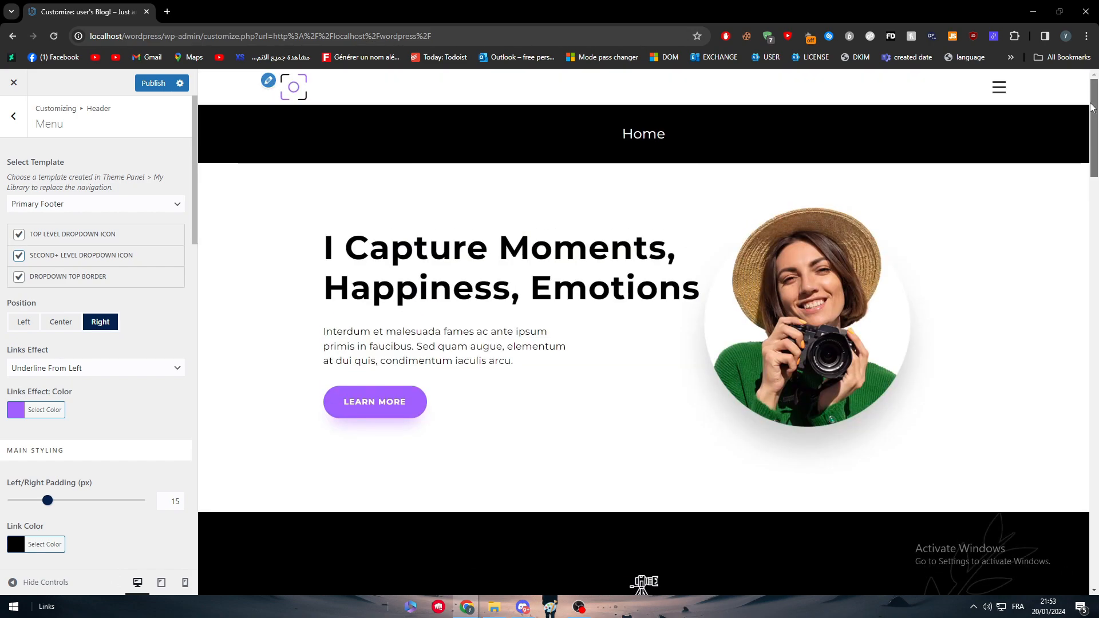
Step: Set the header menu's search icon style to Header Replace and return to the header sections
scroll(149, 420, "down", 6)
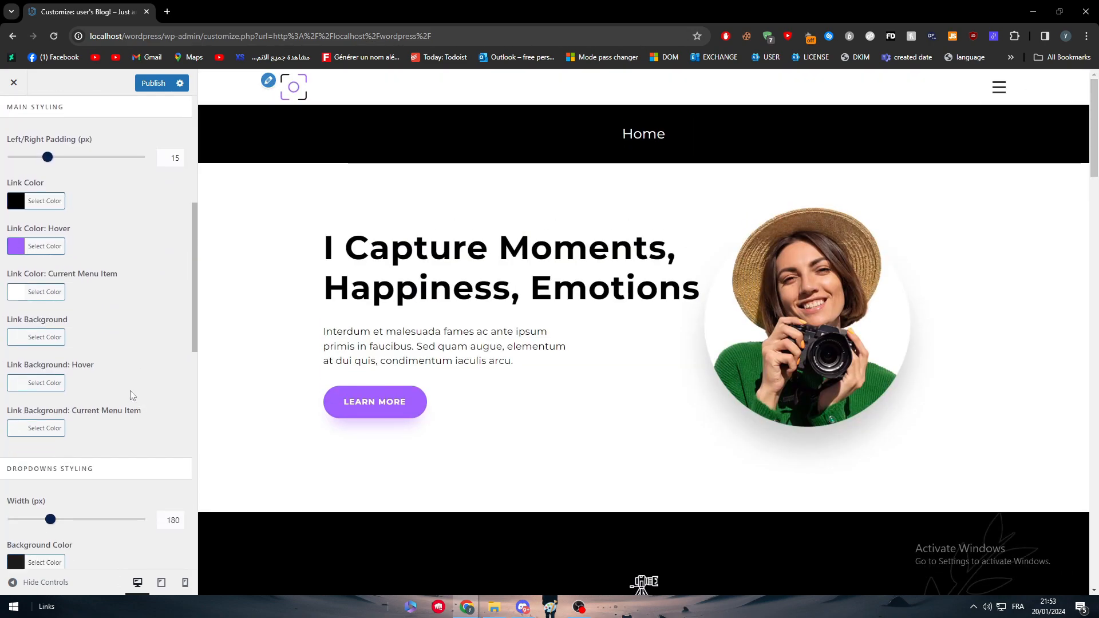
scroll(129, 391, "down", 10)
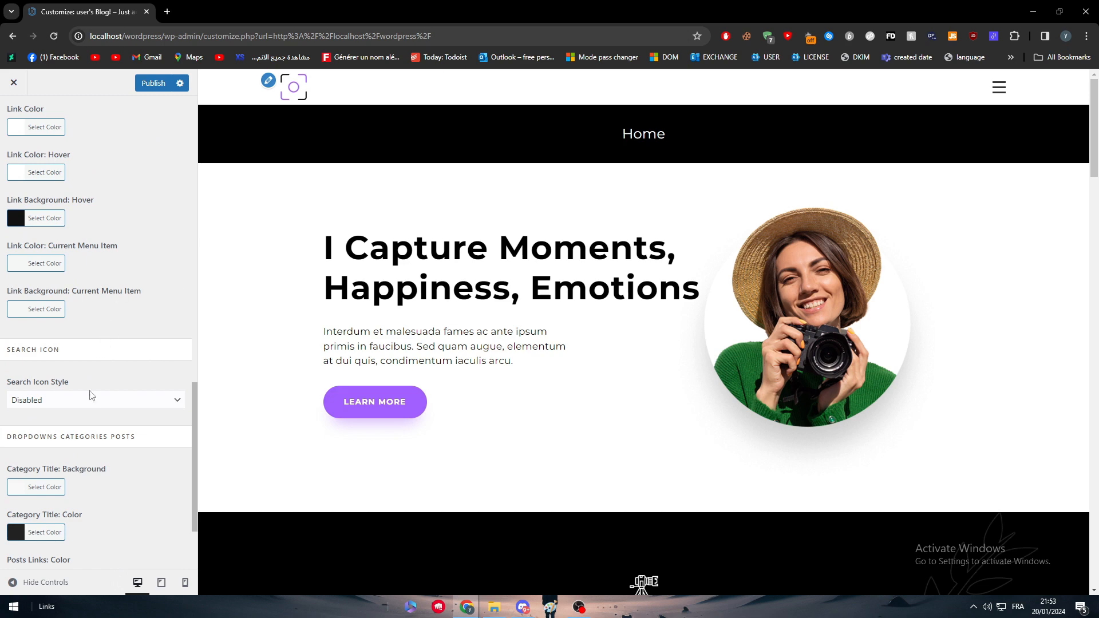
left_click(85, 405)
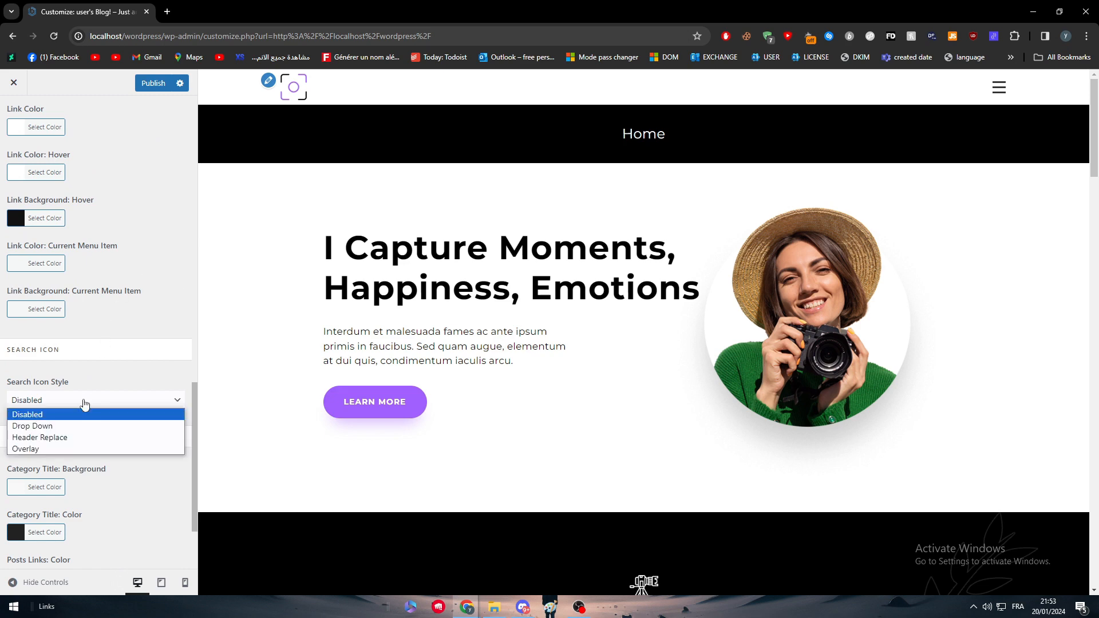
left_click(56, 441)
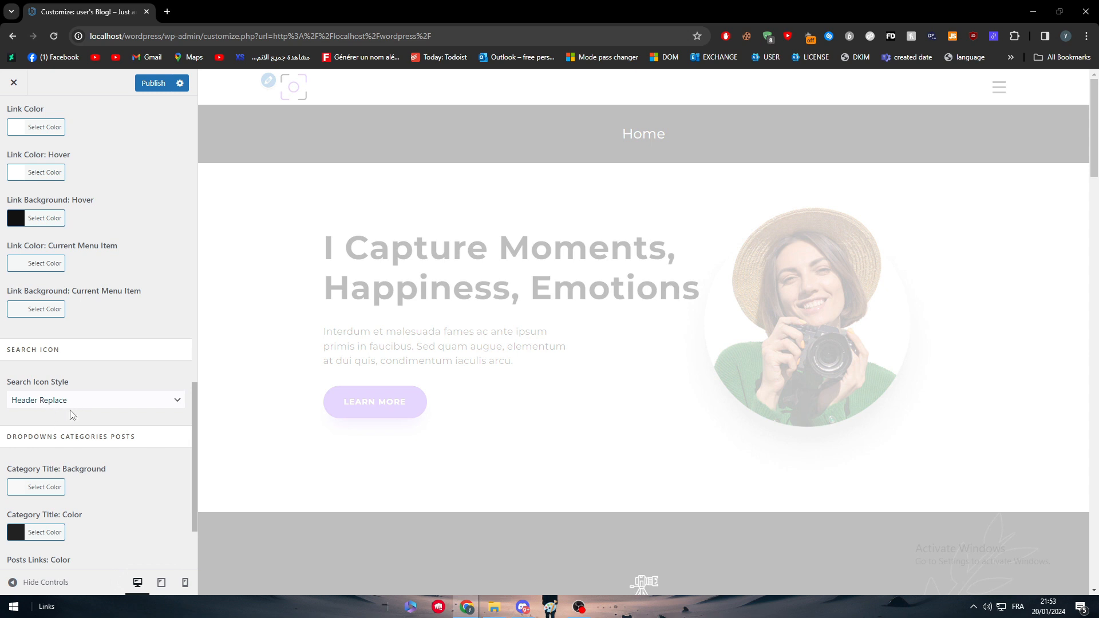
scroll(71, 395, "down", 2)
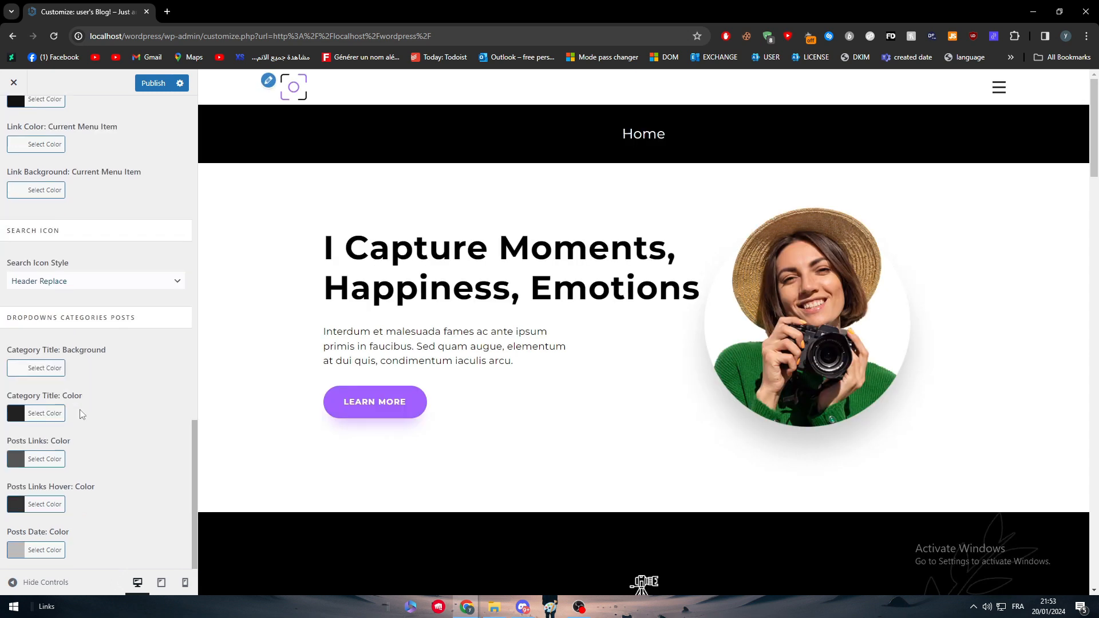
scroll(61, 350, "up", 4)
left_click(23, 119)
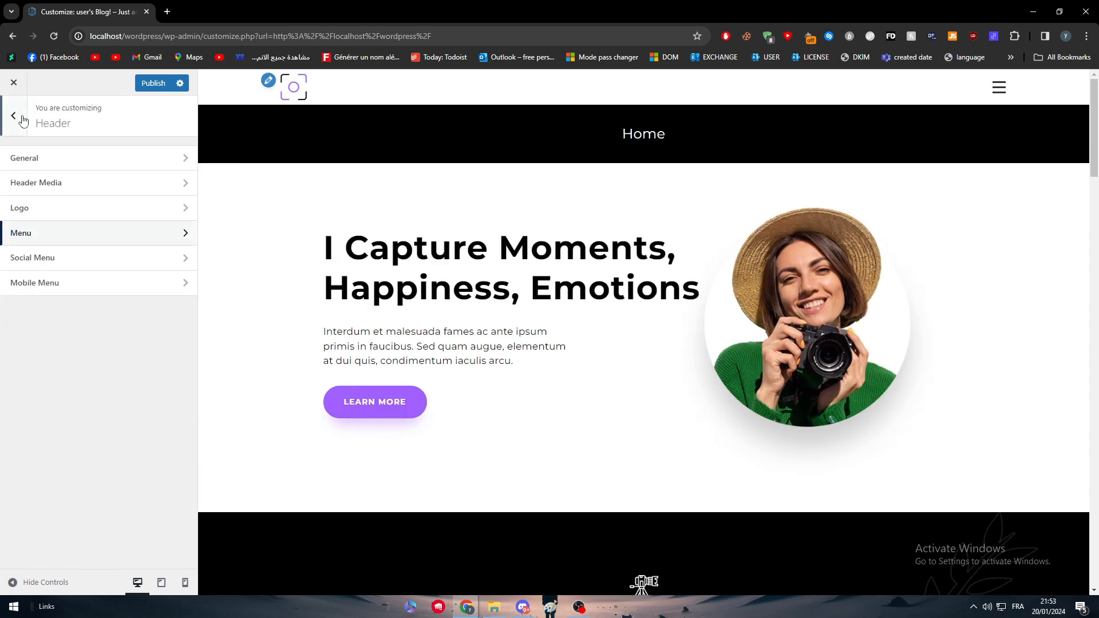
Step: Assign the Primary menu to the Top Bar and Main menu locations
left_click(17, 117)
left_click(67, 289)
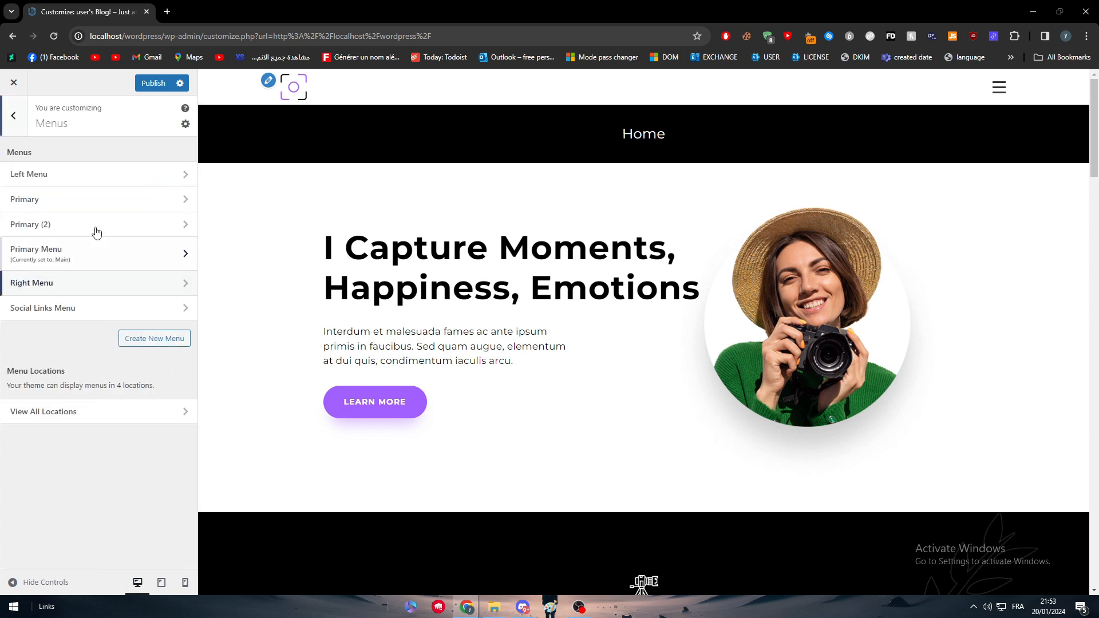
left_click(61, 200)
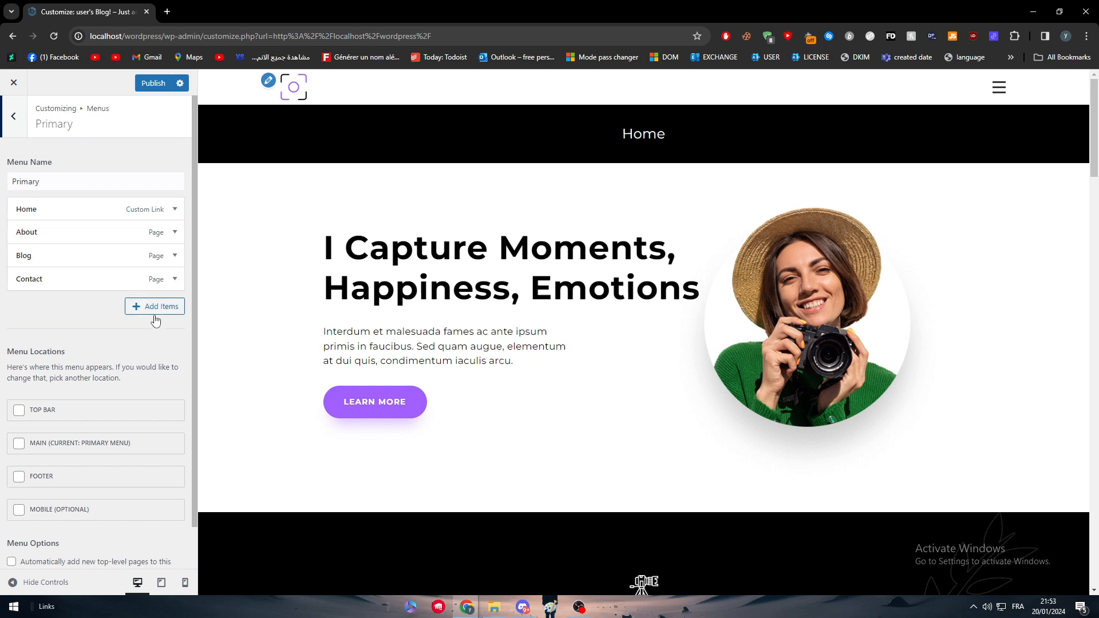
scroll(152, 320, "down", 1)
left_click(19, 364)
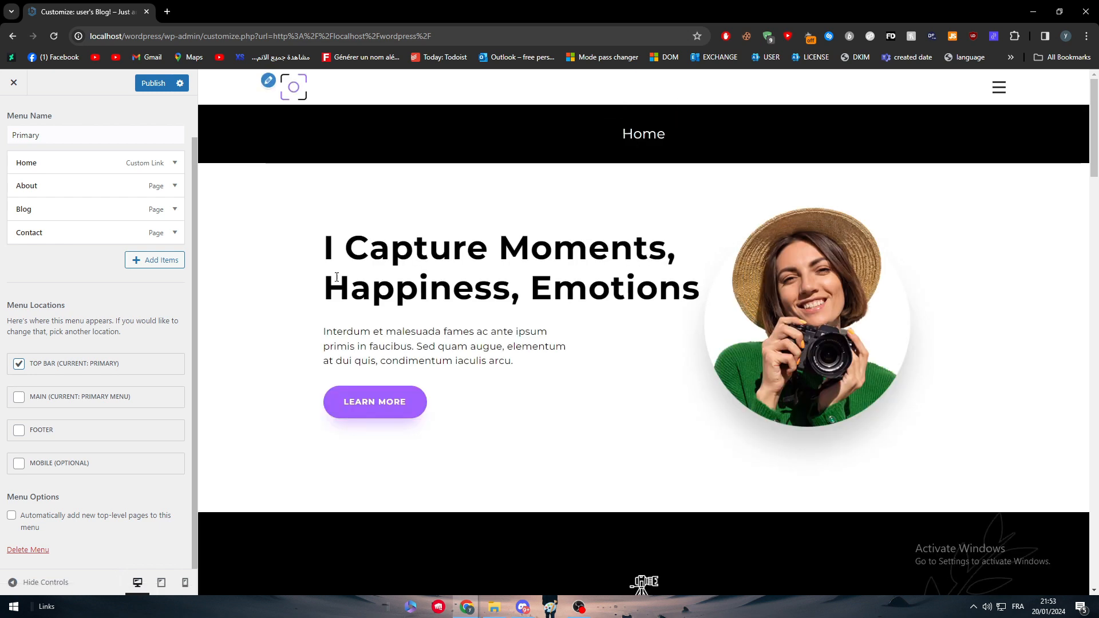
left_click(40, 397)
Step: Check the hamburger menu in the page preview, then try to close the Customizer and cancel leaving
left_click(999, 87)
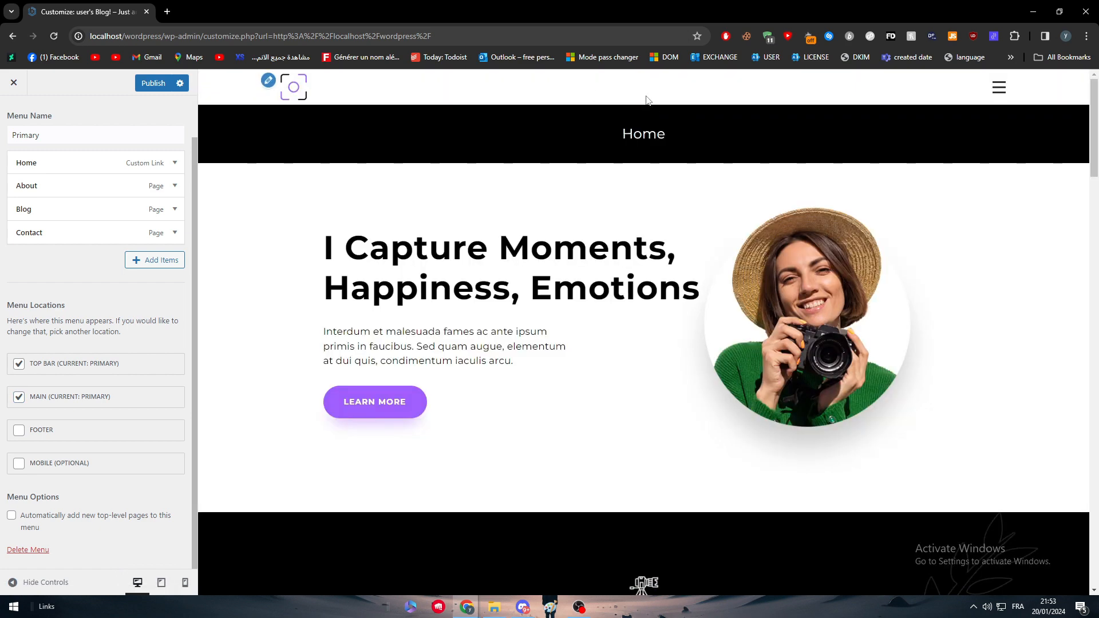
left_click(1000, 88)
left_click(14, 83)
left_click(653, 125)
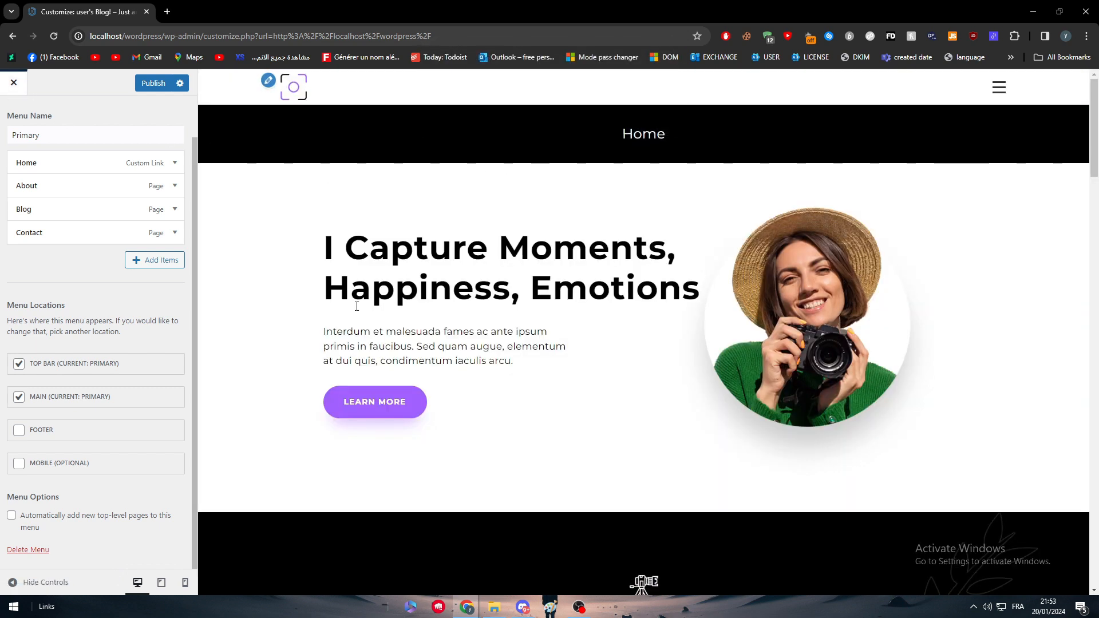
Step: Return to the header sections and enable the social menu
scroll(130, 356, "up", 1)
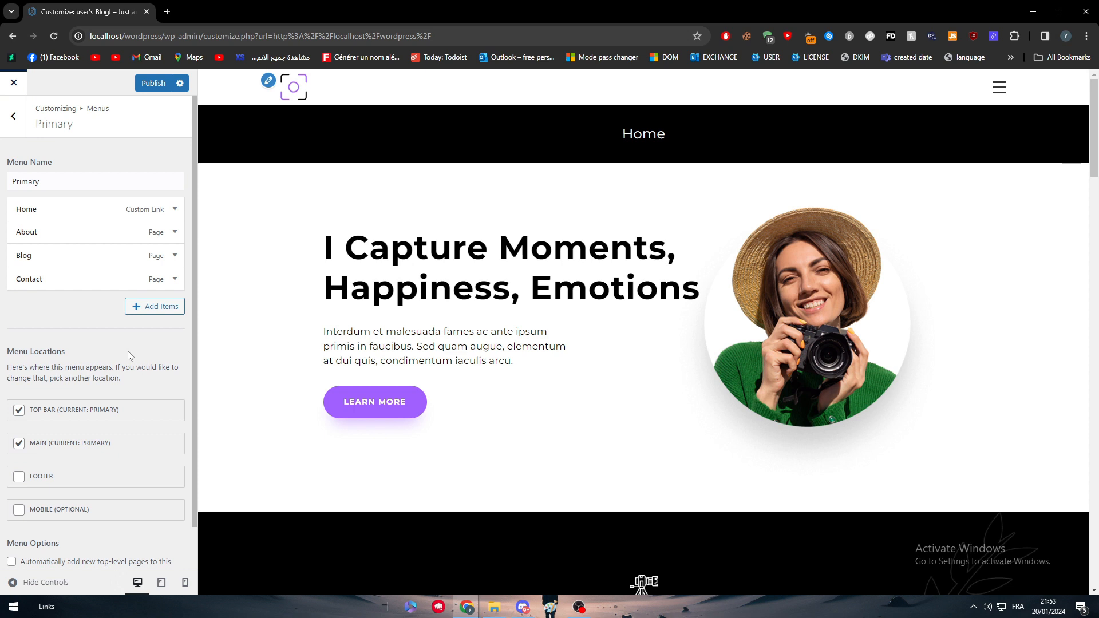
left_click(14, 115)
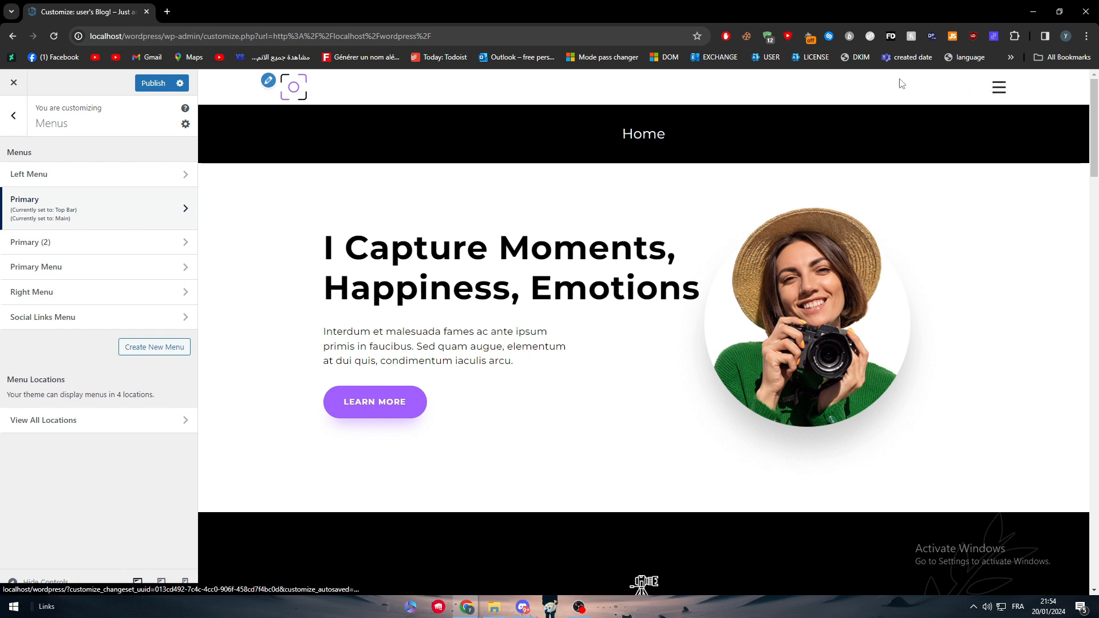
left_click(17, 117)
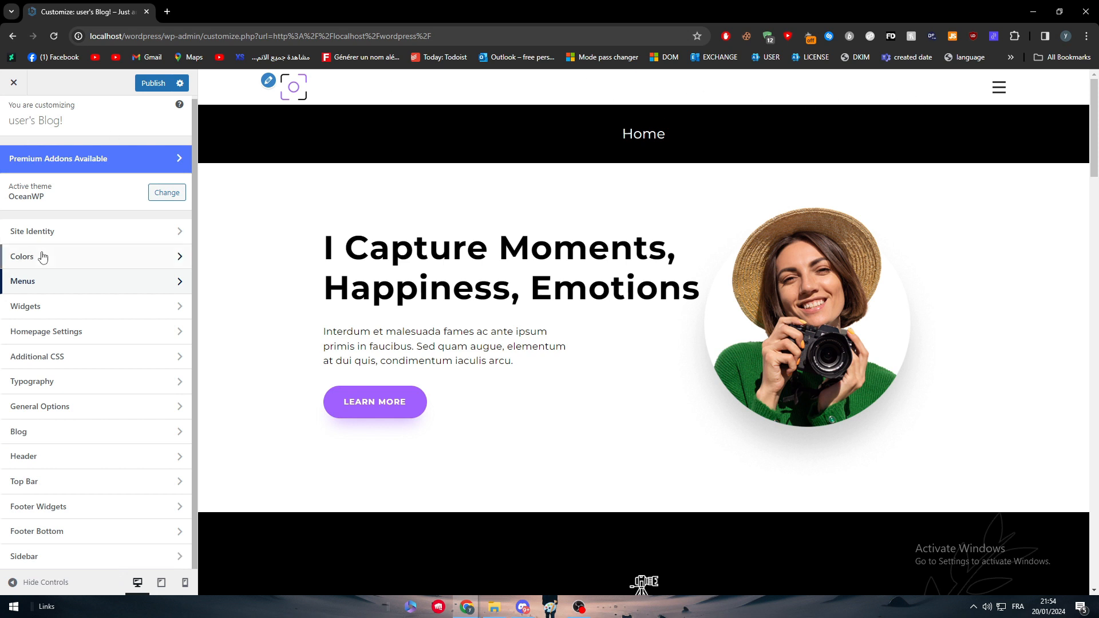
left_click(102, 455)
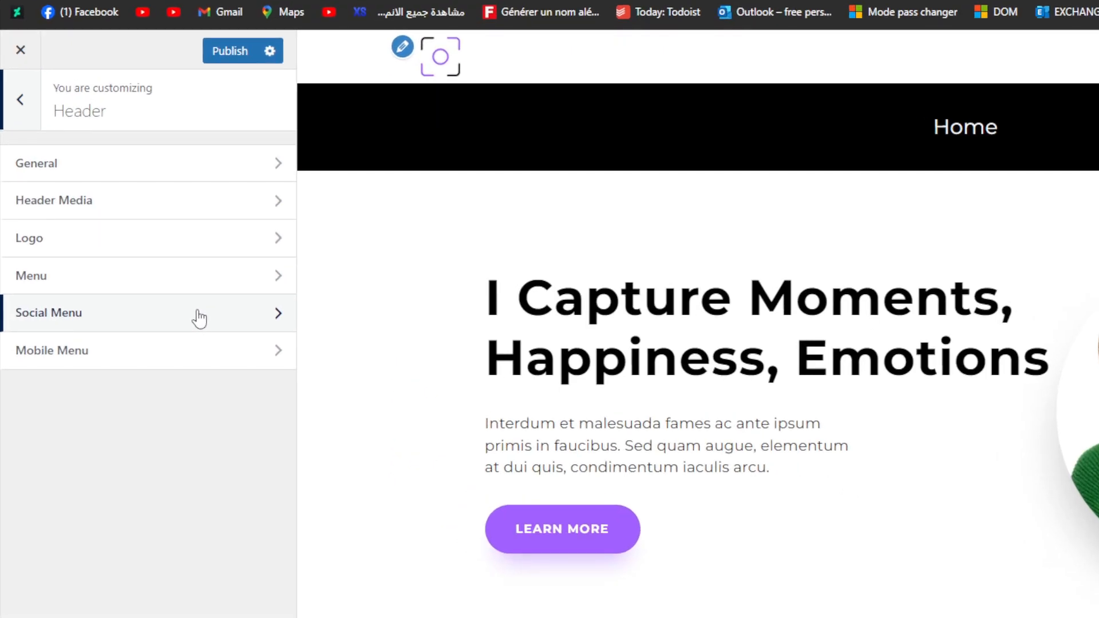
left_click(132, 259)
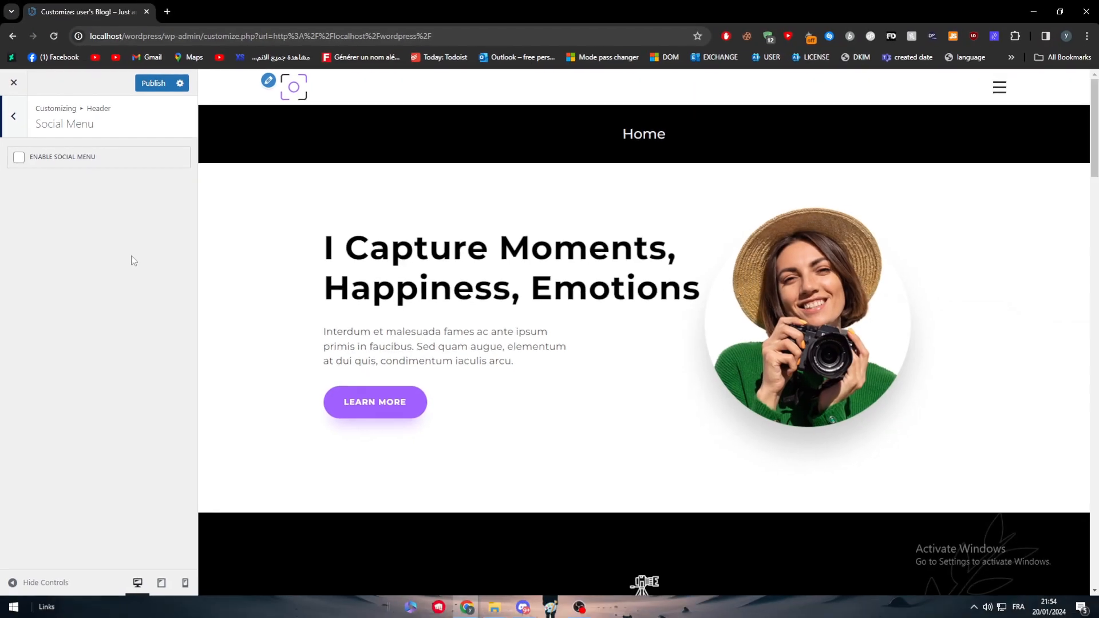
left_click(28, 162)
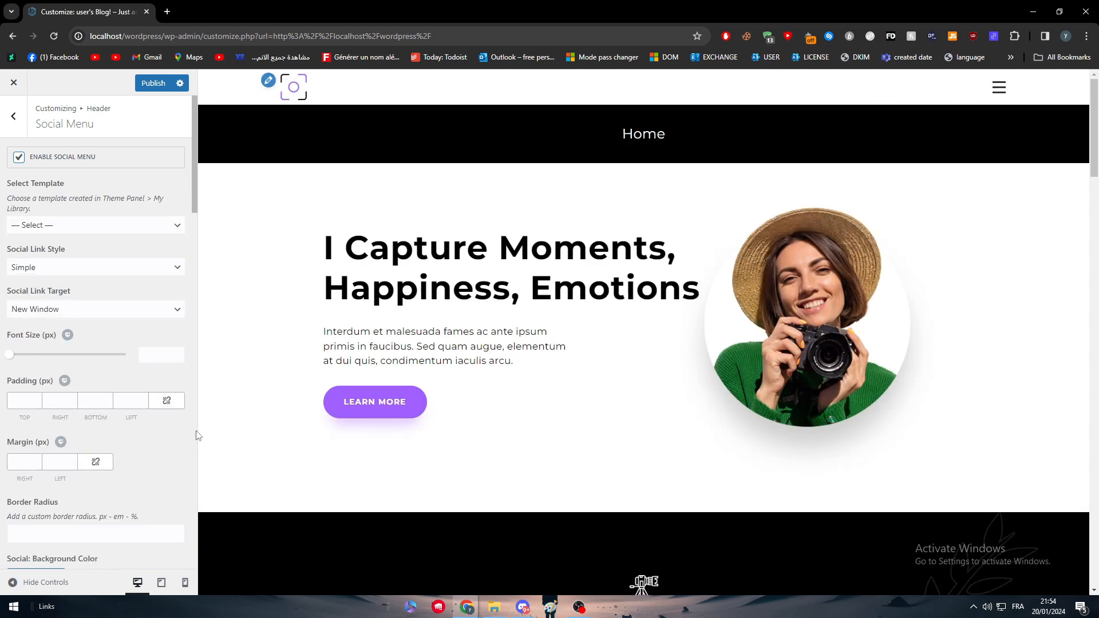
Step: Set the social menu's template to Primary Footer and its link style to Colored, and check the page preview down to the footer
left_click(12, 227)
left_click(74, 247)
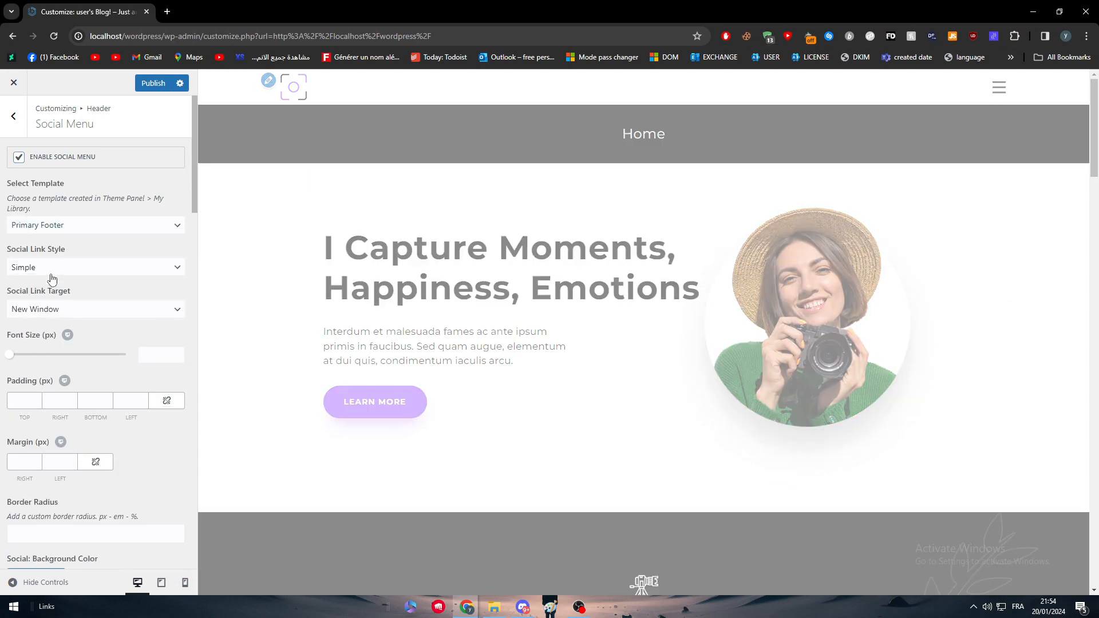
left_click(108, 267)
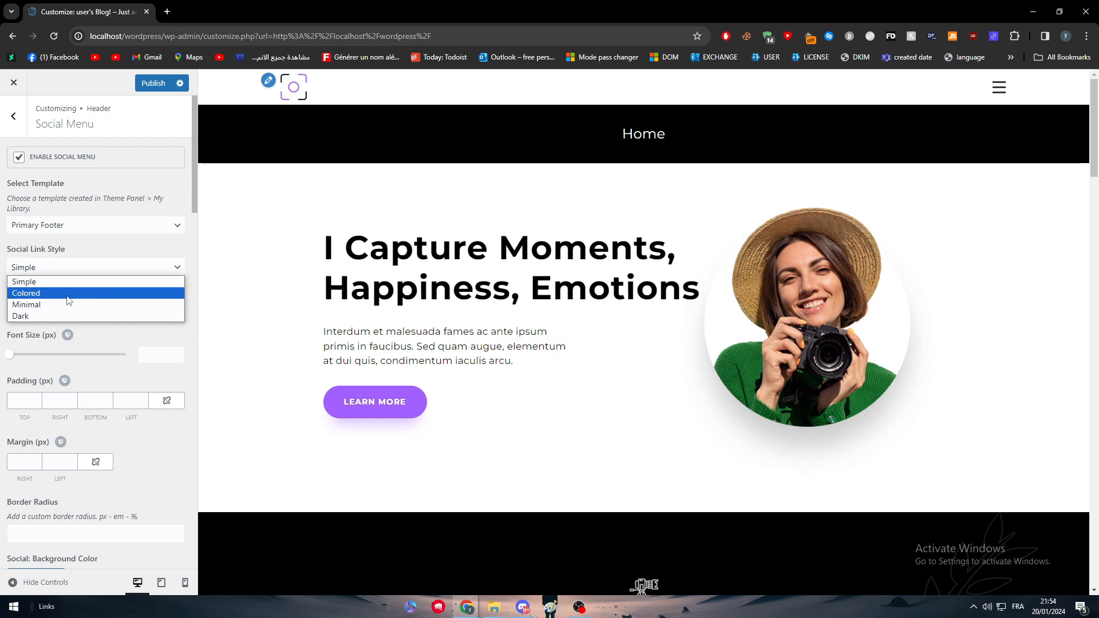
left_click(86, 292)
left_click_drag(1094, 143, 1098, 580)
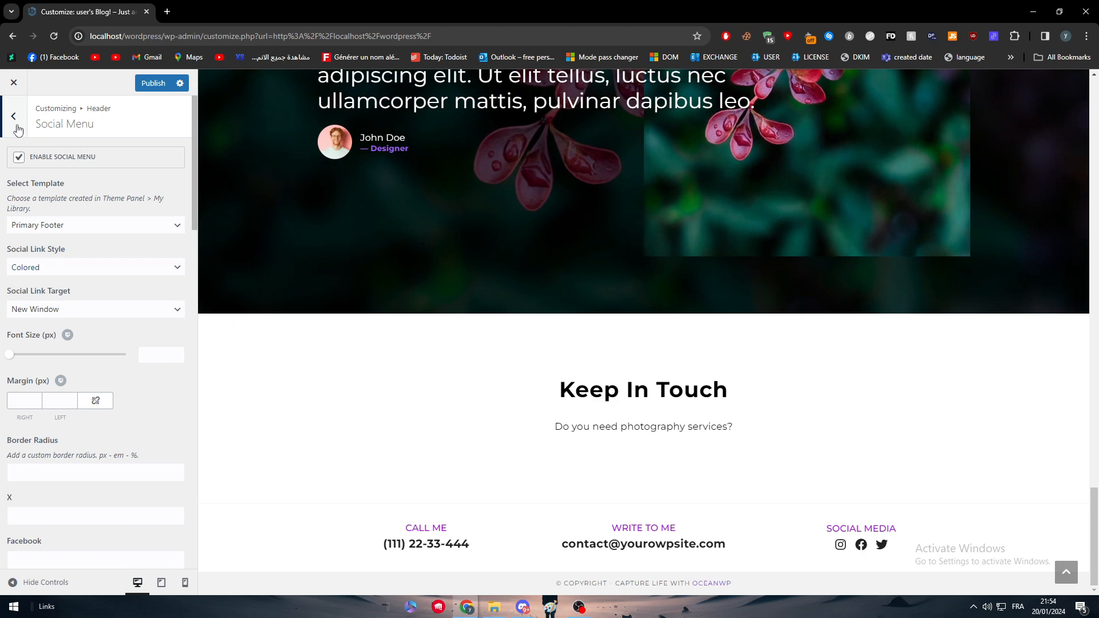
Step: Return to the header sections, bring the preview back to the page header, and look through the Mobile Menu settings
left_click(18, 130)
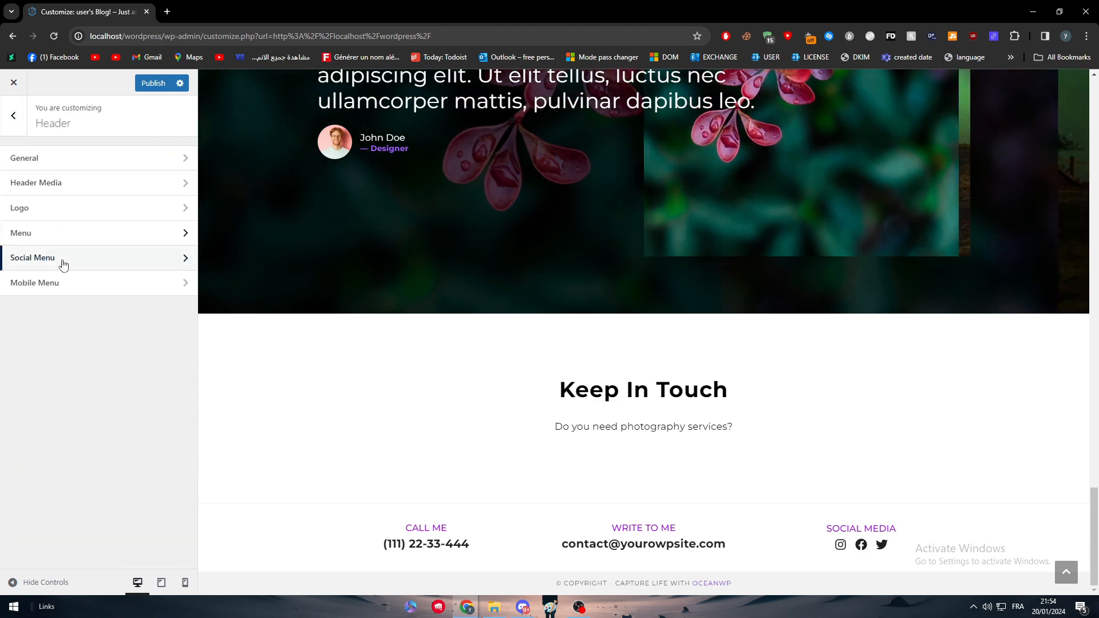
left_click_drag(1095, 531, 1048, 72)
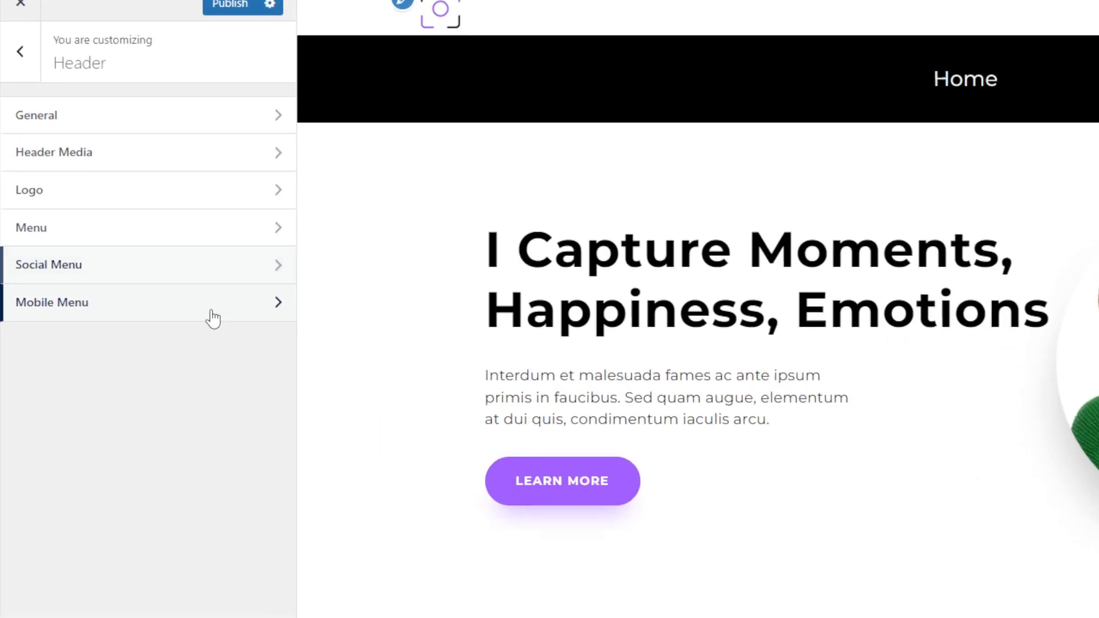
left_click(212, 316)
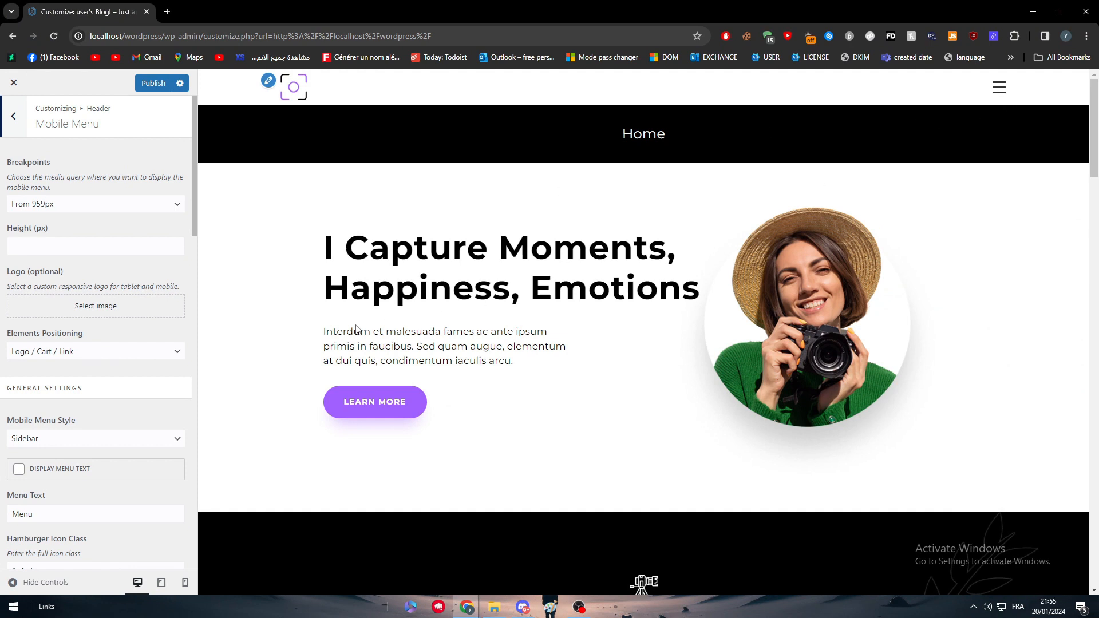
scroll(146, 368, "down", 12)
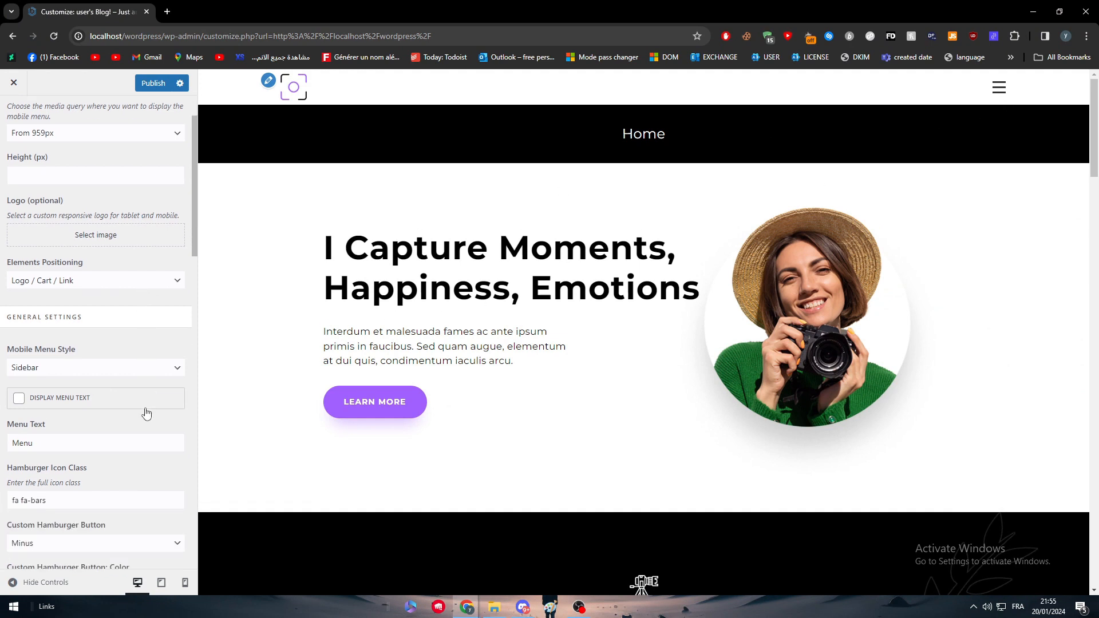